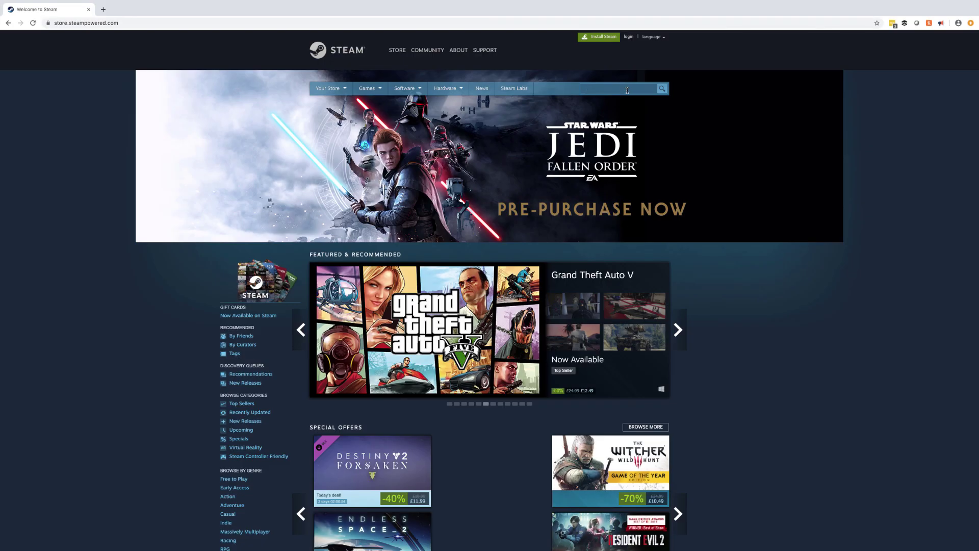
Step: Search the Steam Store for 'munx vr', open its page and request the free app
type("munx vr")
left_click(546, 108)
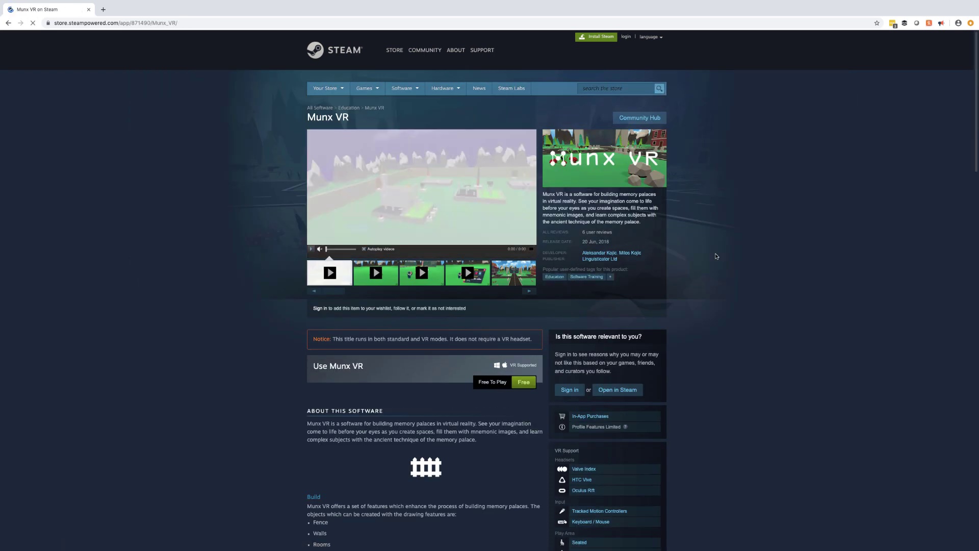
scroll(717, 256, "down", 3)
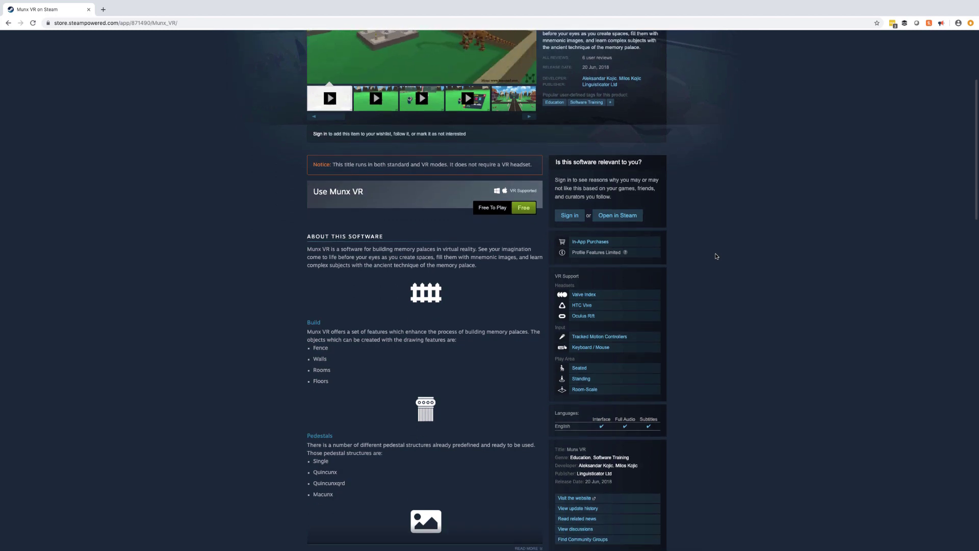
scroll(717, 256, "down", 1)
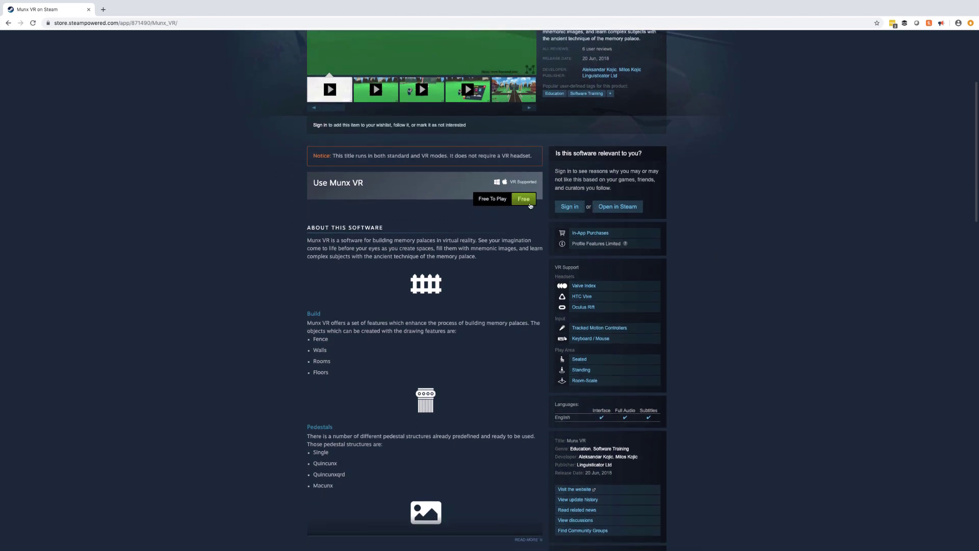
left_click(520, 202)
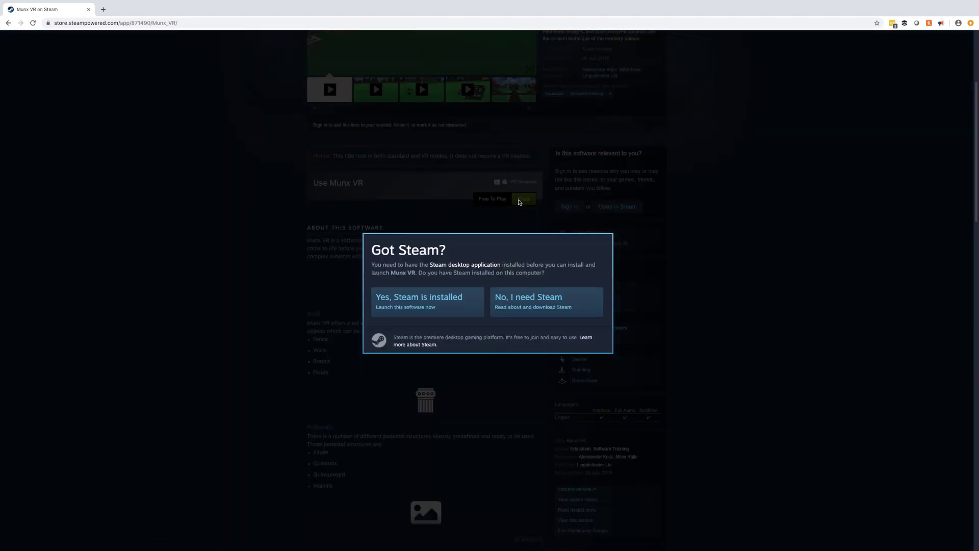
Step: Launch Munx VR and log in with the account e-mail and password
left_click(438, 313)
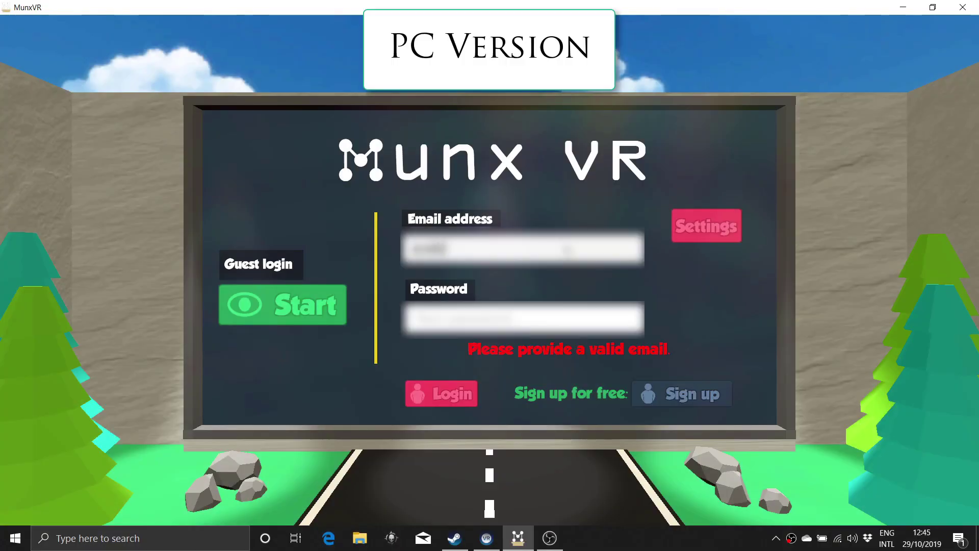
type("@gmail.com")
left_click(527, 327)
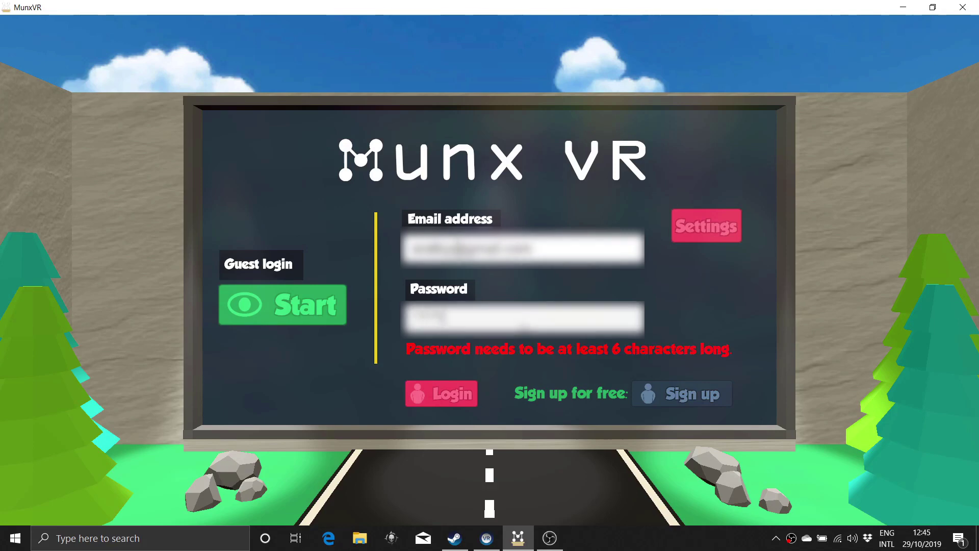
left_click(451, 394)
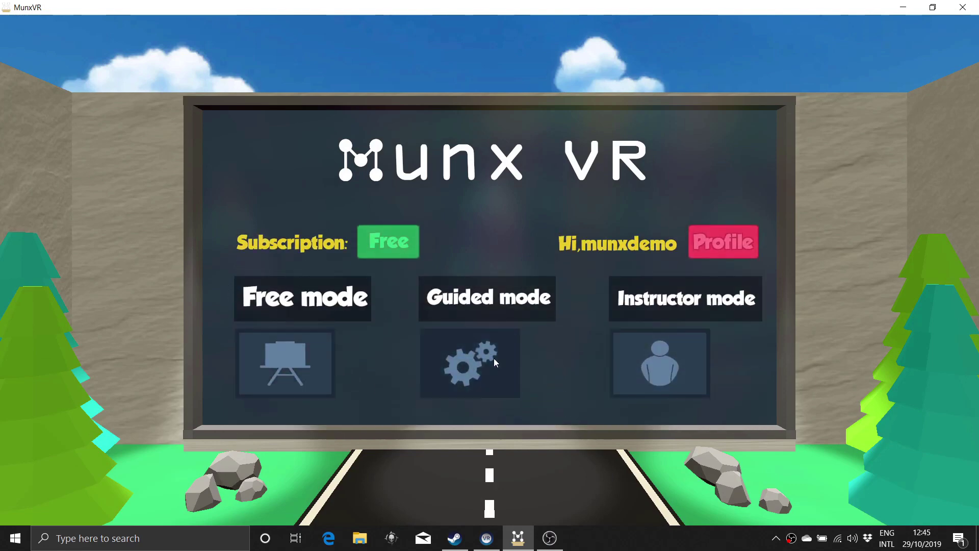
Step: Review the subscription plans from the Free button, then close them
left_click(394, 247)
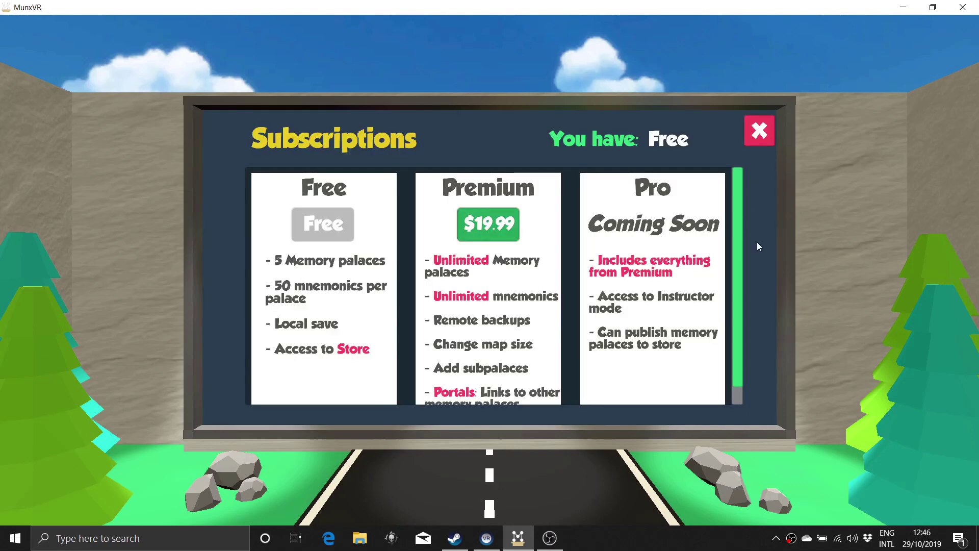
scroll(733, 237, "down", 2)
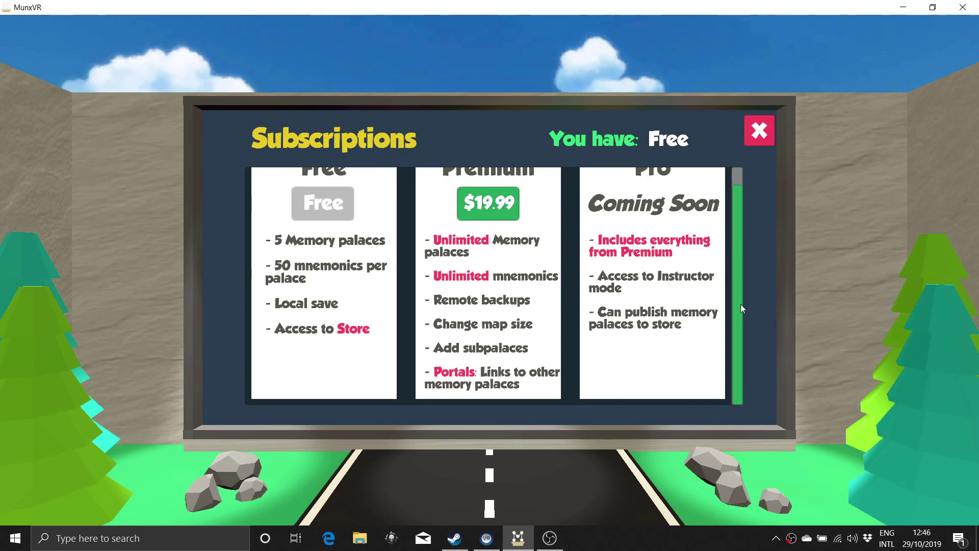
scroll(741, 263, "up", 2)
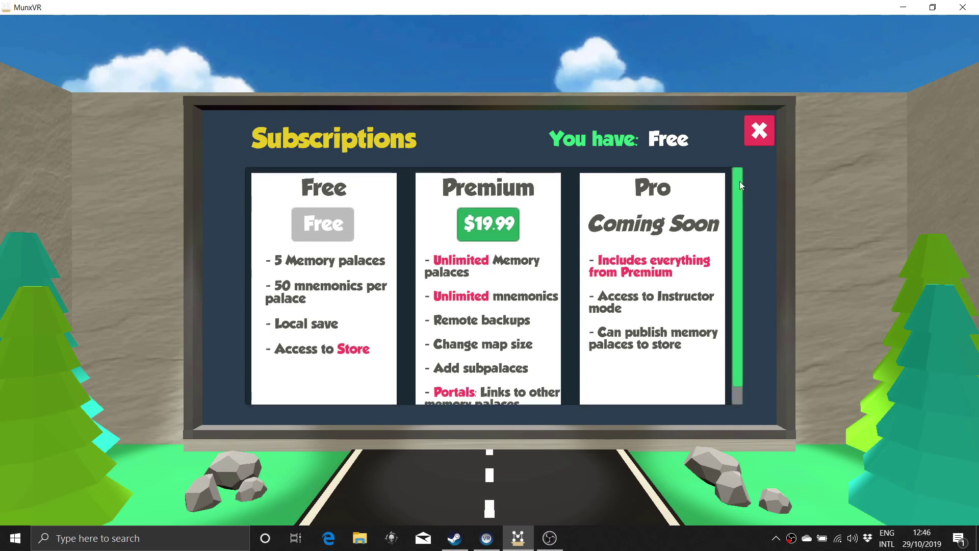
left_click(760, 132)
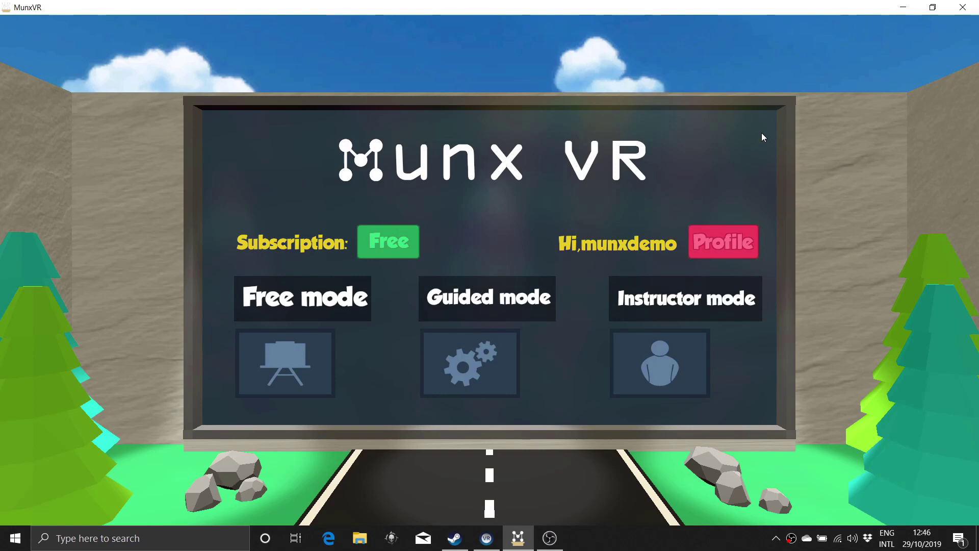
Step: Import the USA Presidents palace from the palace store into the Guided mode list
left_click(466, 358)
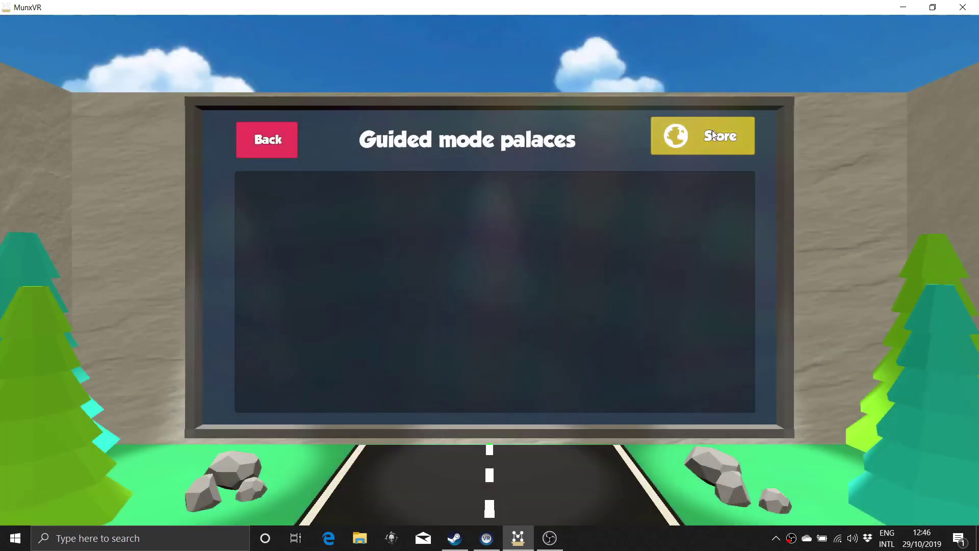
left_click(714, 135)
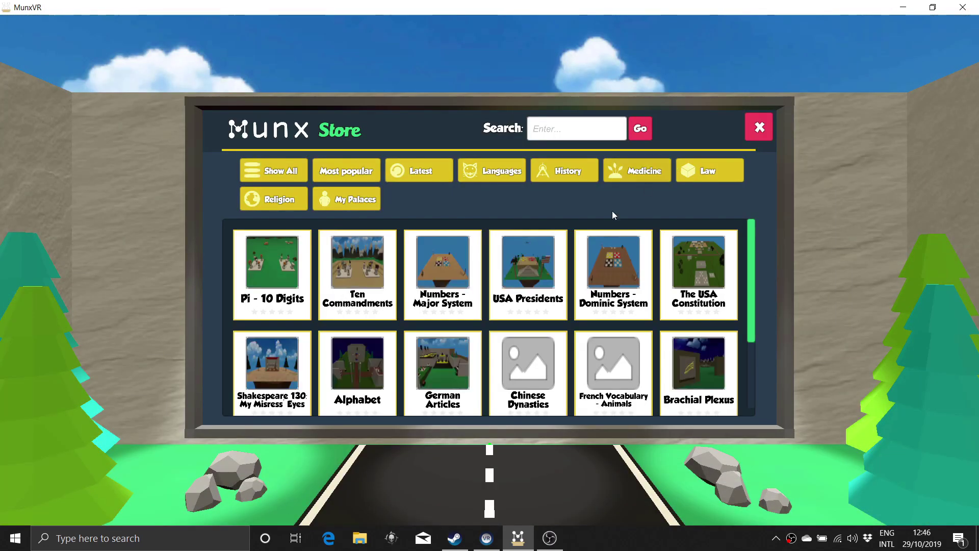
left_click(526, 274)
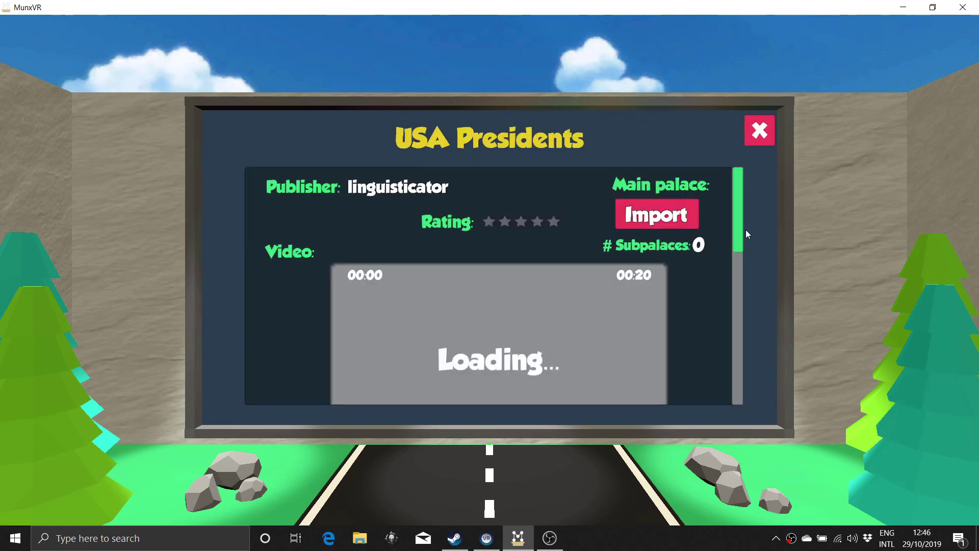
left_click_drag(737, 187, 736, 319)
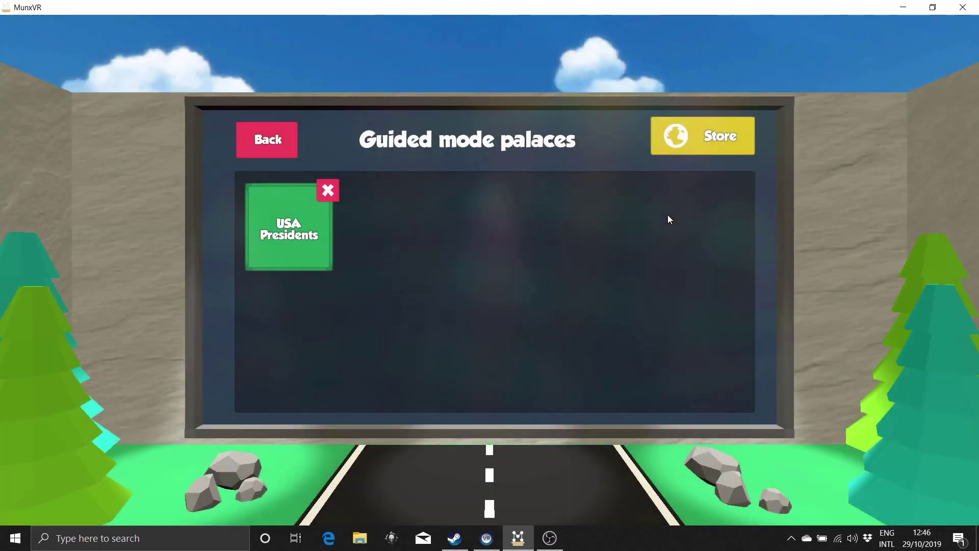
Step: Open the USA Presidents palace details and enter its 3-D world
left_click(284, 236)
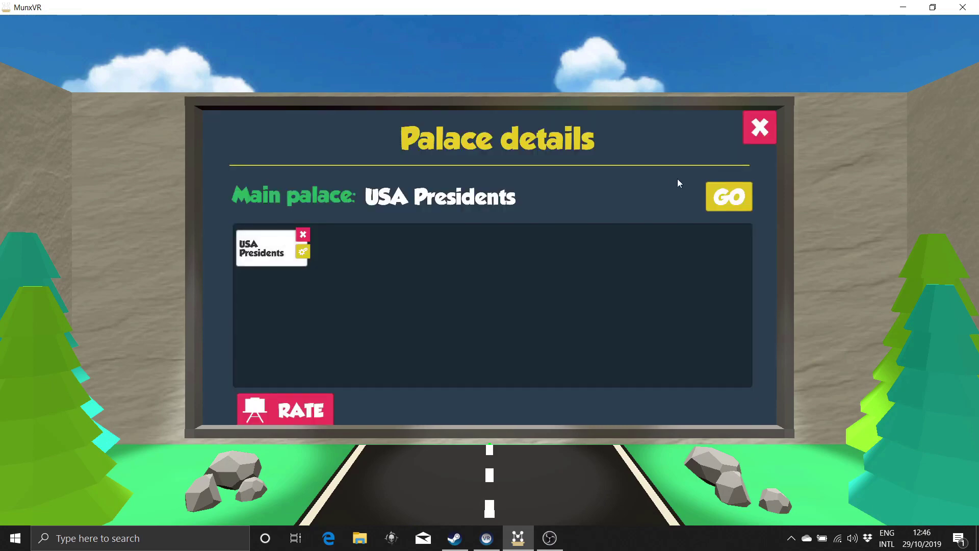
left_click(737, 204)
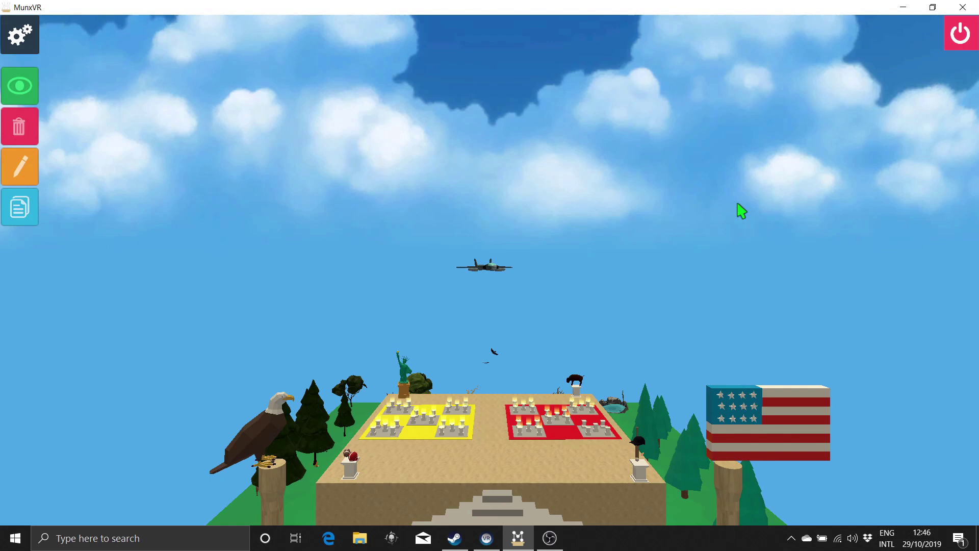
Step: Fly forward, back and sideways over the palace map and turn the view left and right
key("ctrl")
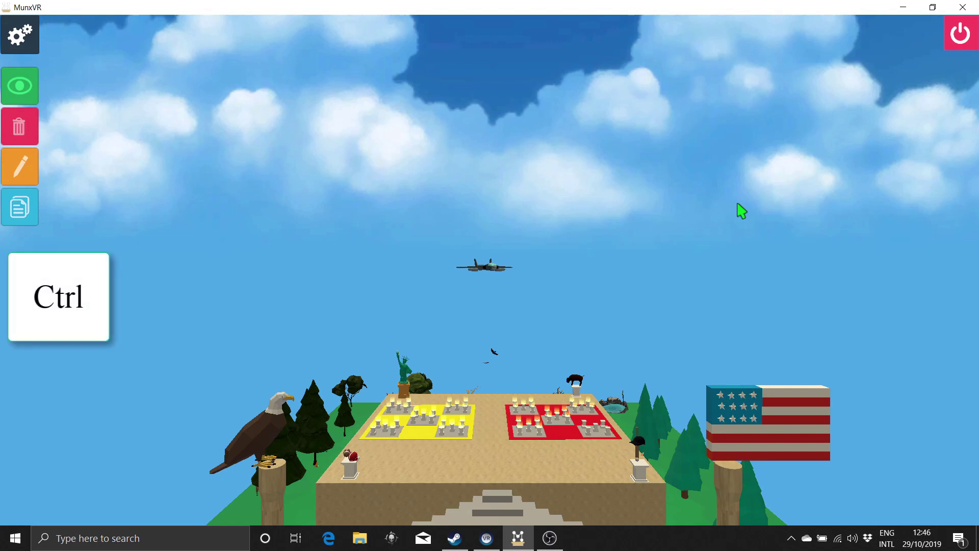
key("w")
key("s")
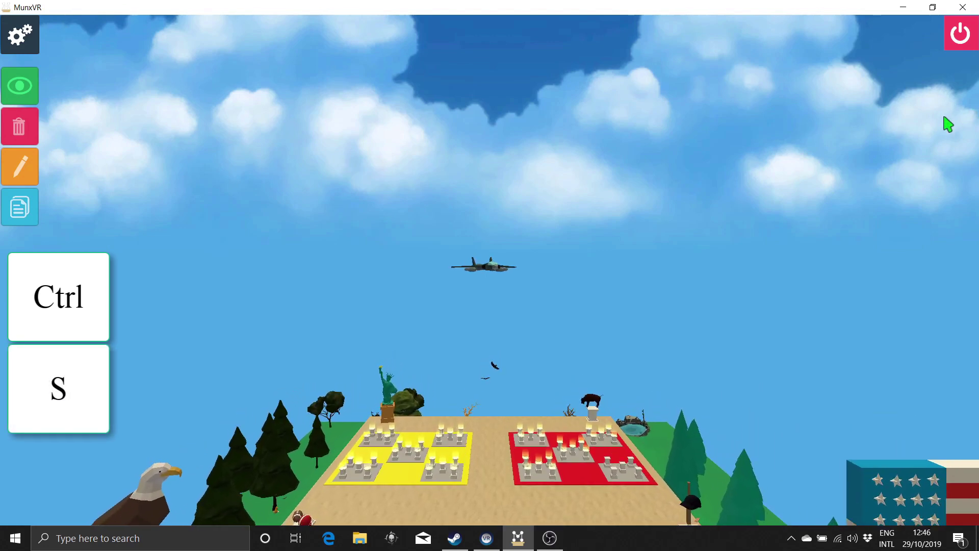
key("a")
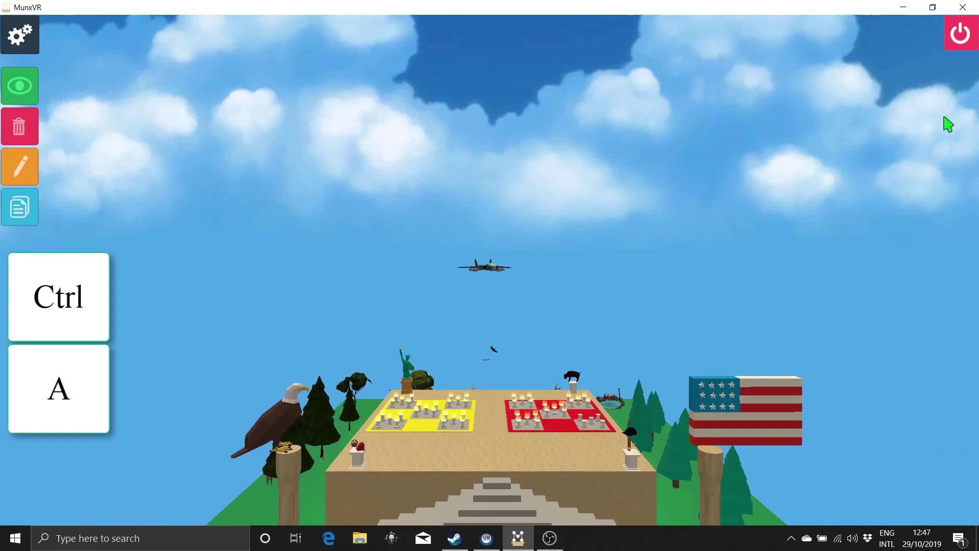
key("d")
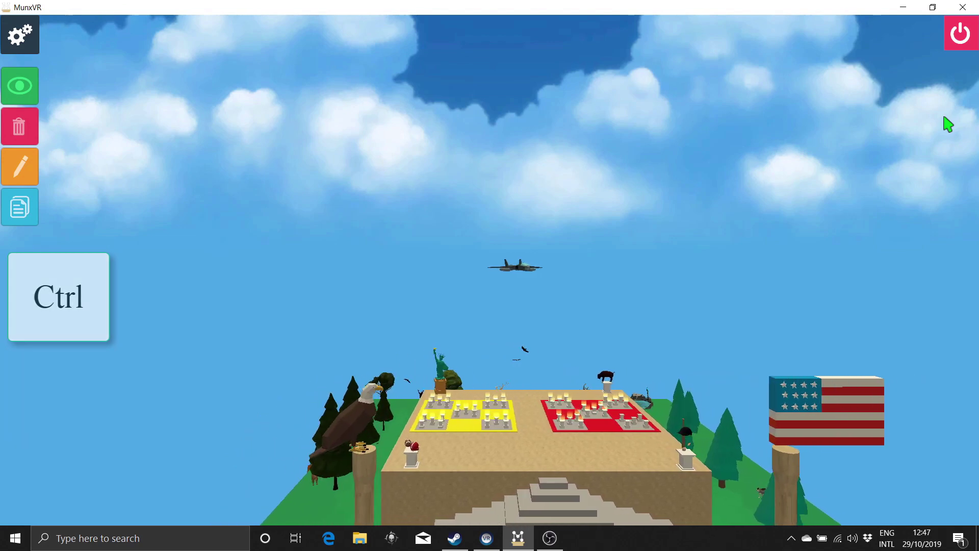
key("ctrl")
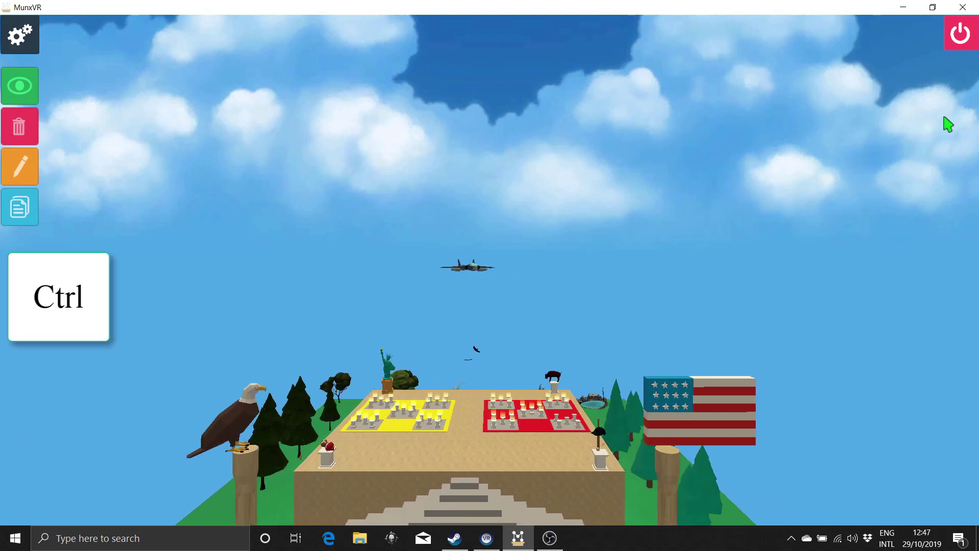
key("ctrl+Left")
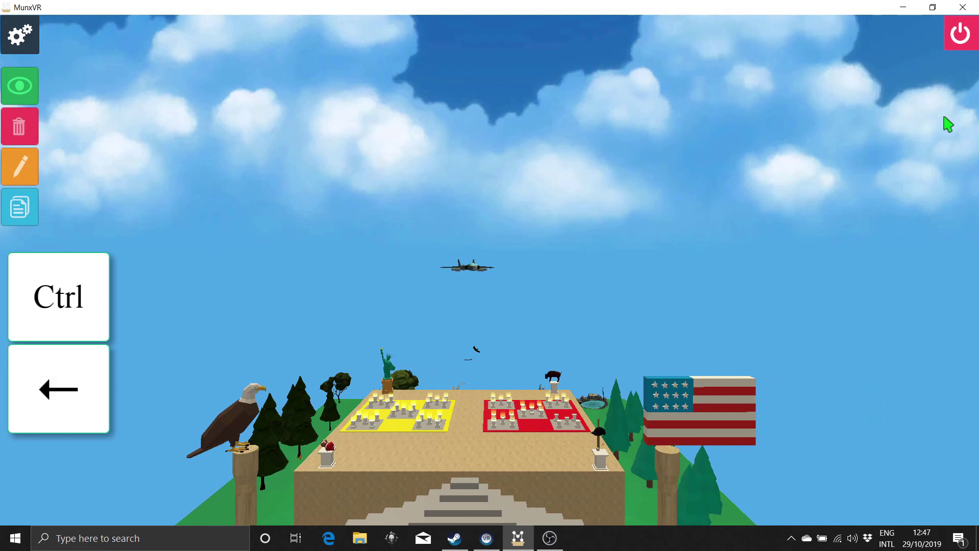
key("ctrl+Right")
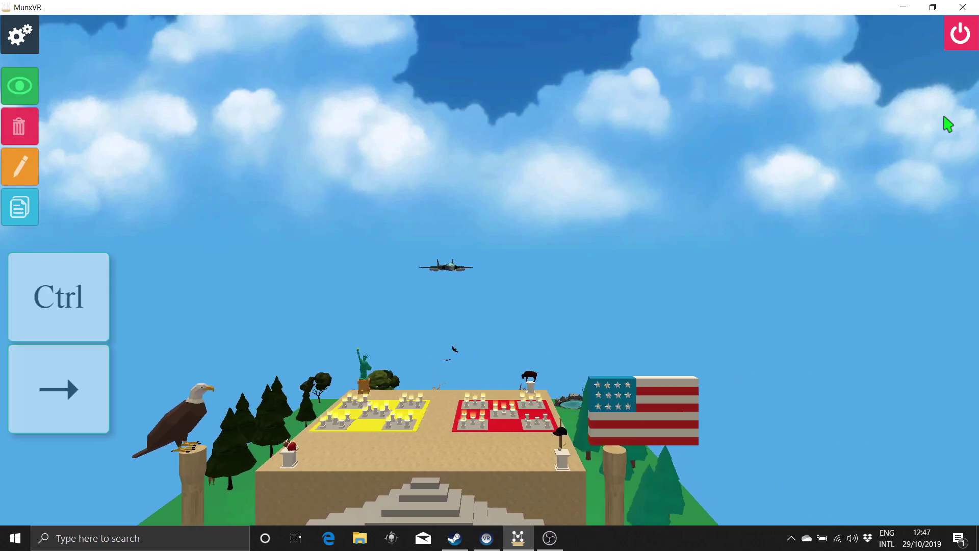
Step: Tilt the view and move in close over the yellow and red pedestal areas
key("ctrl")
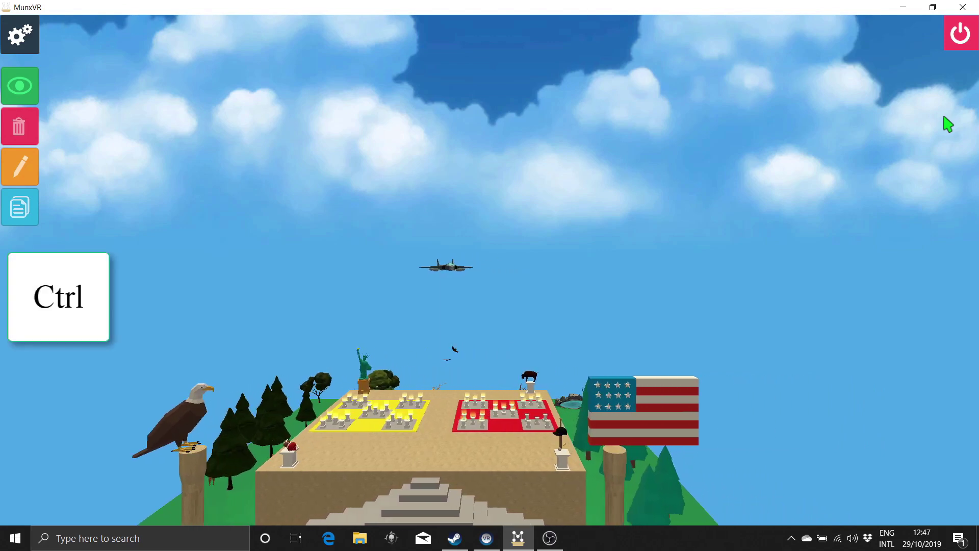
key("ctrl+Up")
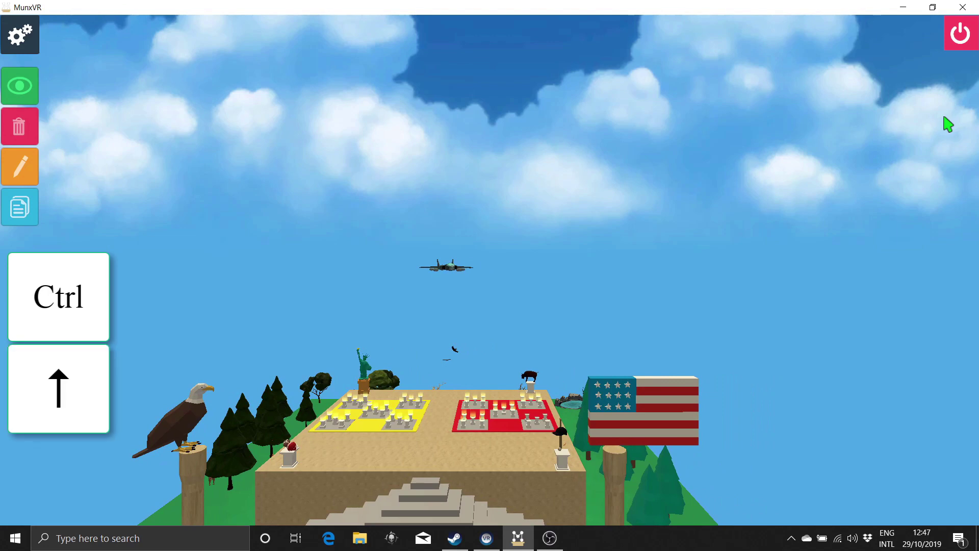
key("ctrl+Down")
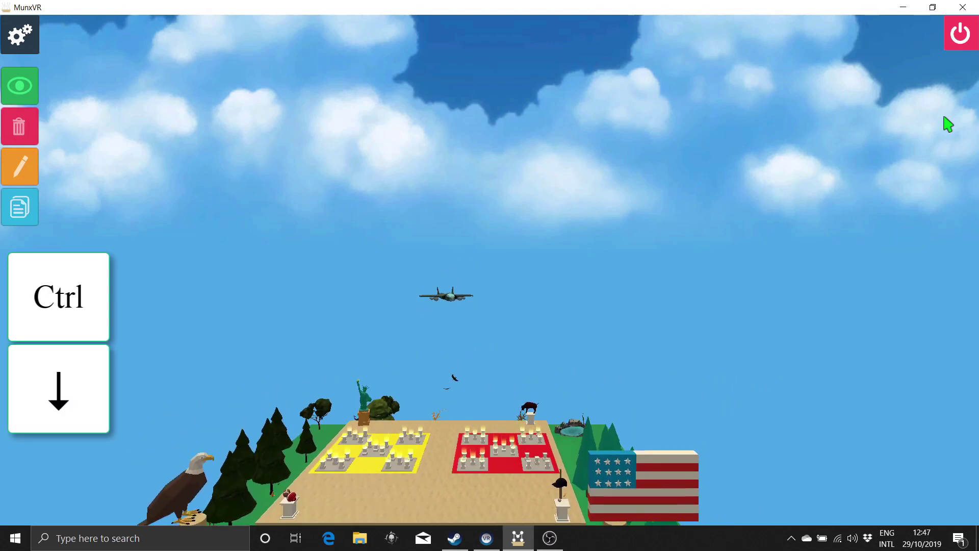
key("shift")
scroll(949, 124, "left", 3, "shift")
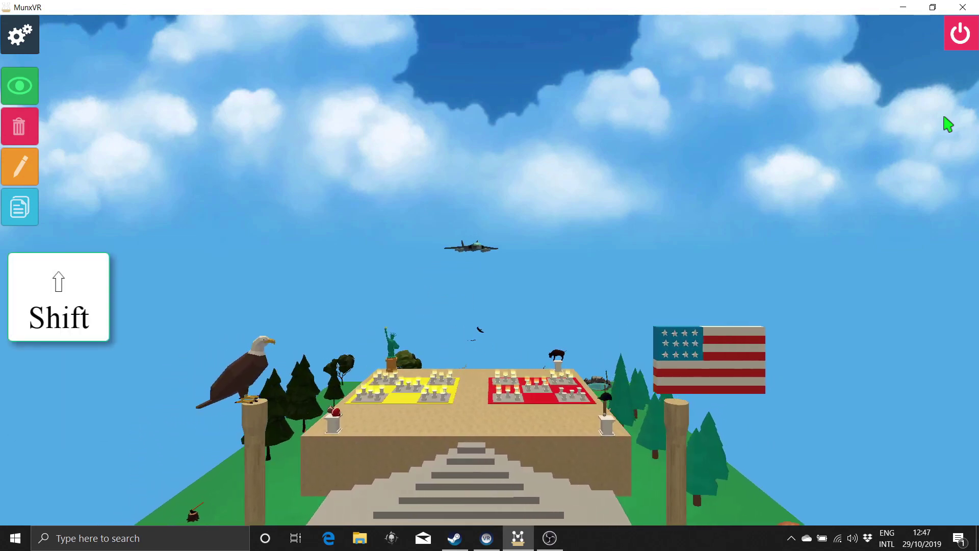
scroll(948, 124, "up", 5, "shift")
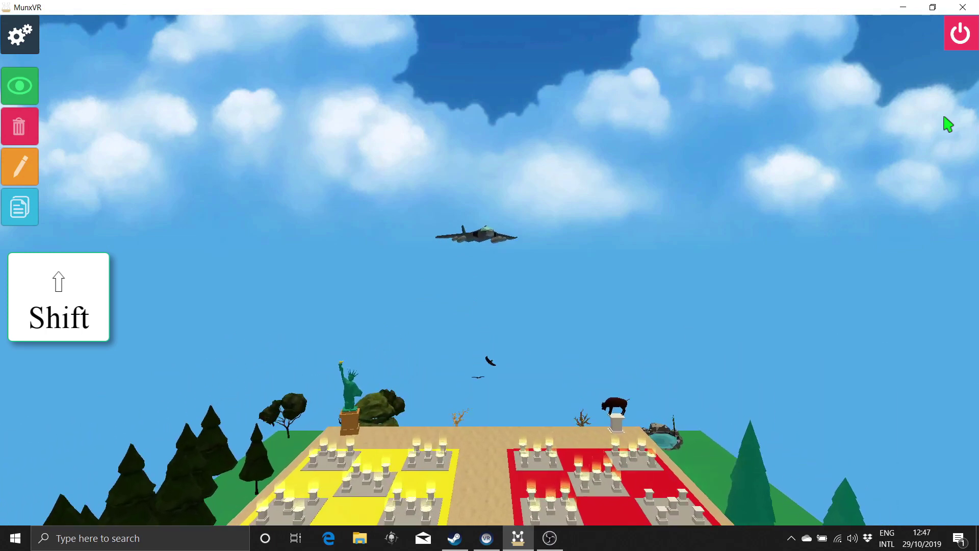
scroll(949, 124, "up", 3, "shift")
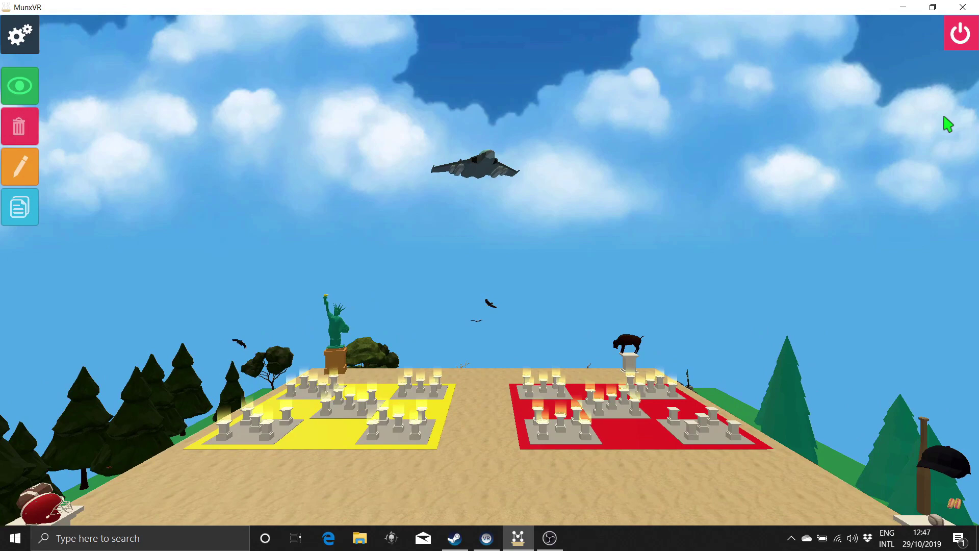
Step: Orbit and strafe around the palace, then look around back to a front view of the steps
scroll(948, 124, "down", 5, "alt")
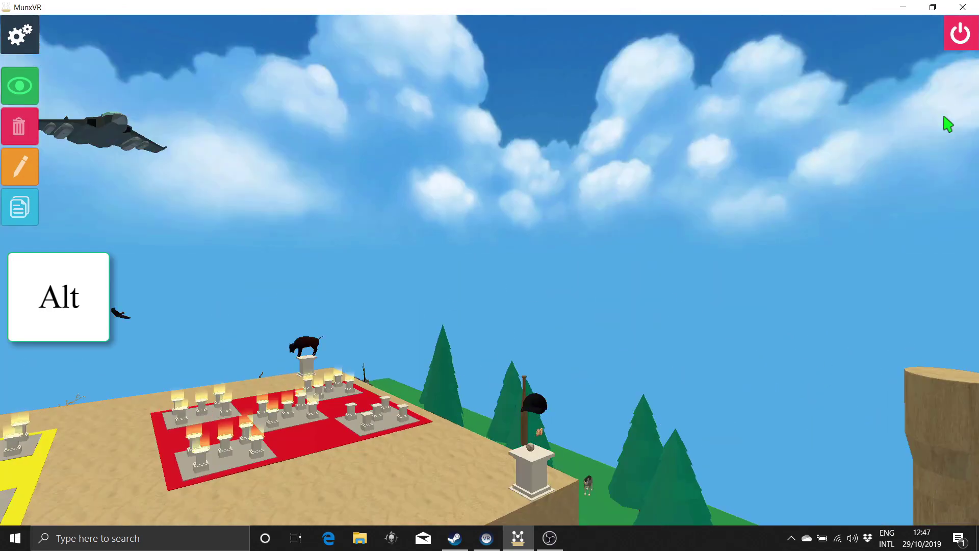
scroll(948, 123, "up", 5, "alt")
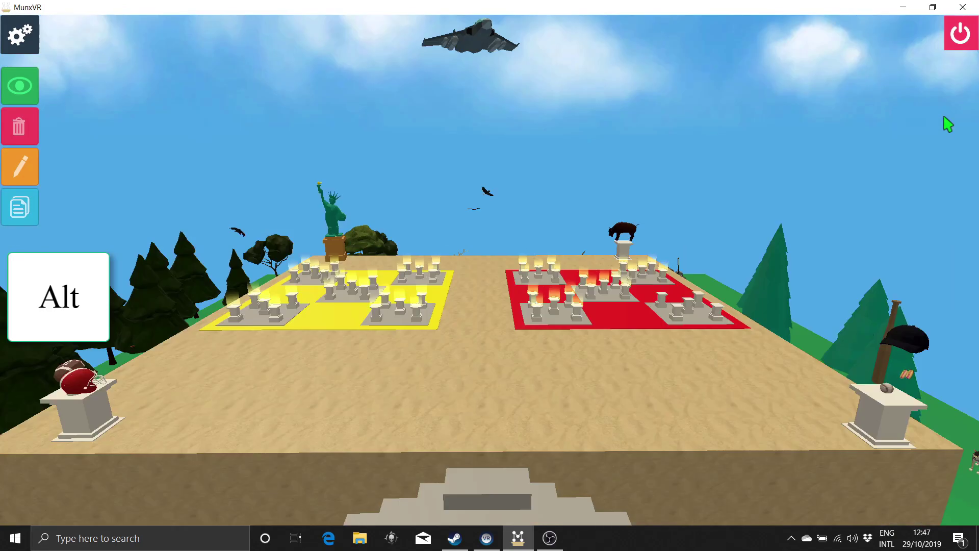
key("a")
key("s")
key("d")
key("w")
key("Left")
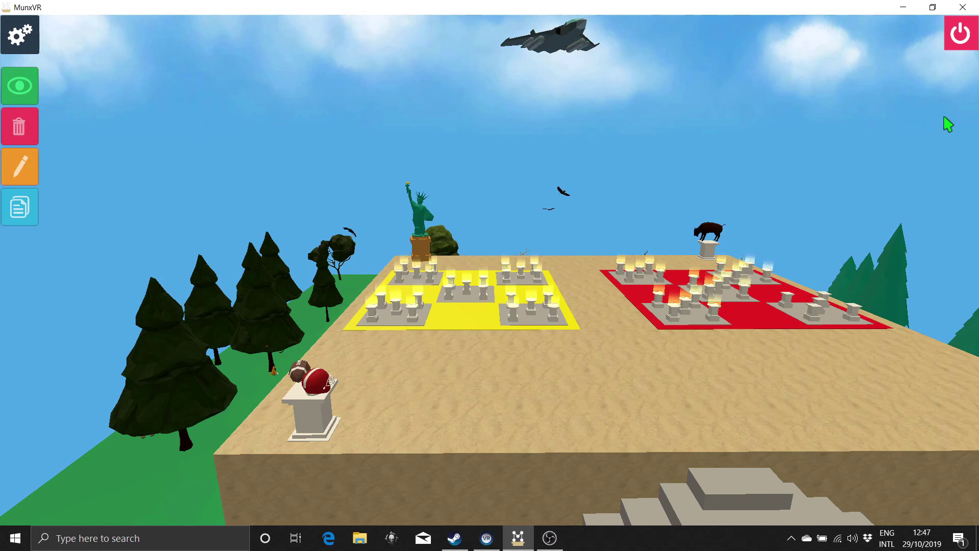
left_click_drag(819, 236, 470, 286, "ctrl")
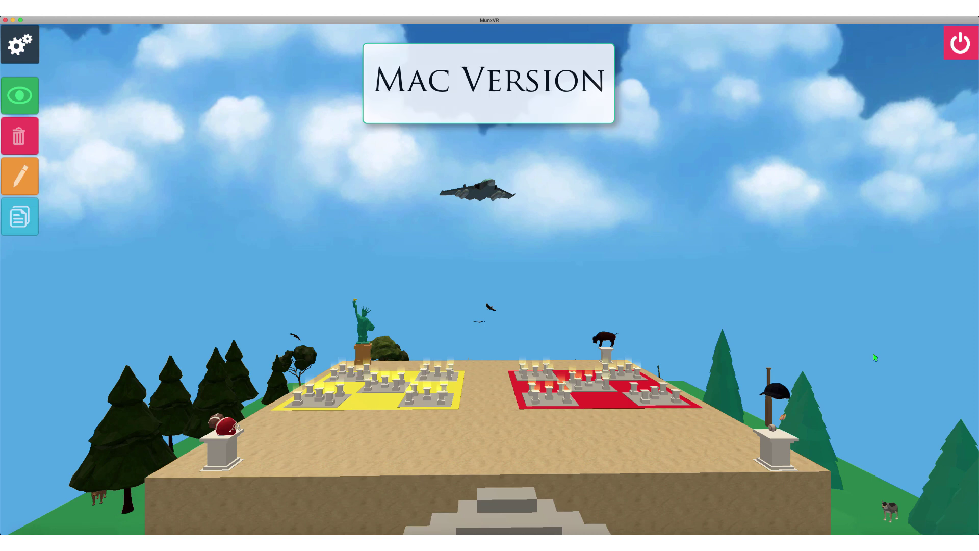
Step: Move the camera forward, back and sideways over the palace board
key("ctrl+w")
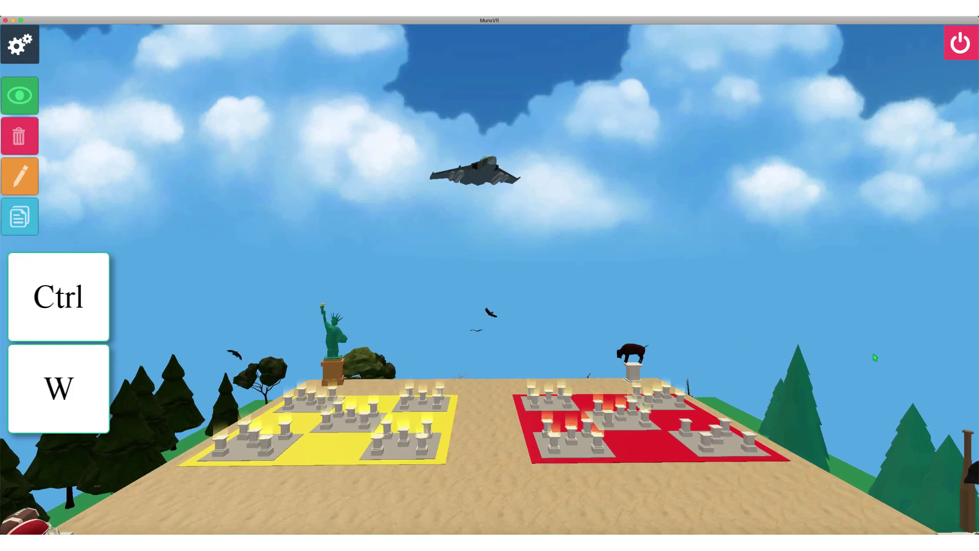
key("ctrl+s")
key("ctrl+a")
key("ctrl+d")
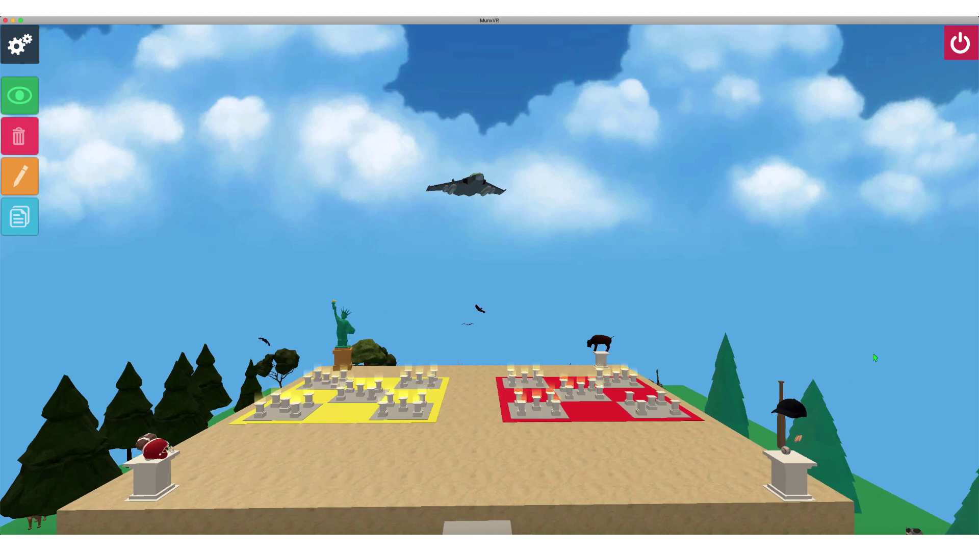
Step: Tilt and turn the view, then fly in to a low view of the yellow pedestals
key("ctrl+alt")
key("ctrl+alt+Up")
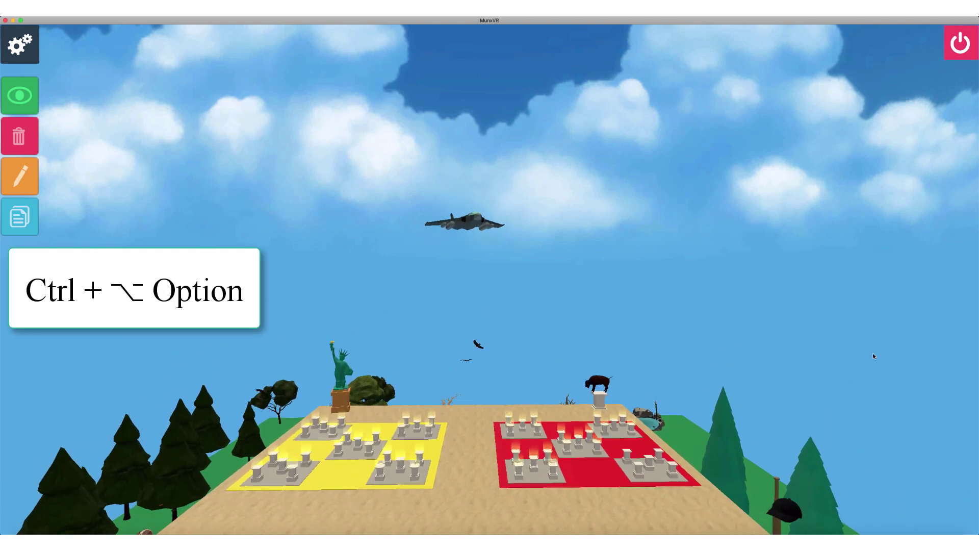
key("ctrl+alt+Down")
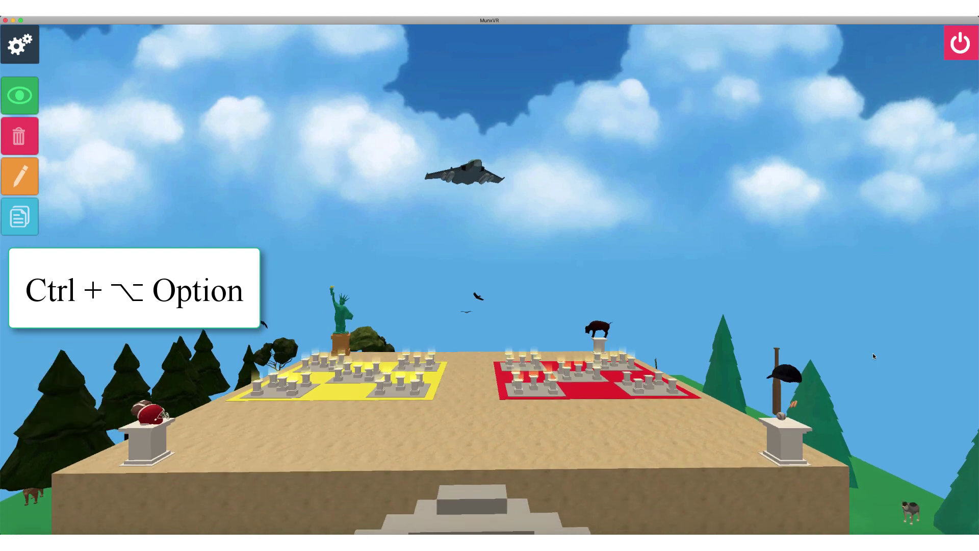
key("ctrl+alt+Left")
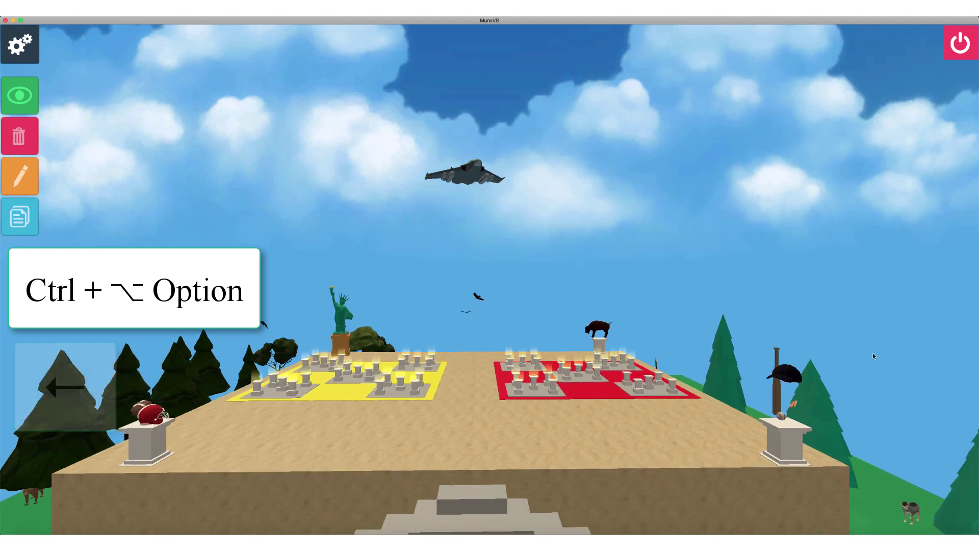
key("ctrl+alt+Right")
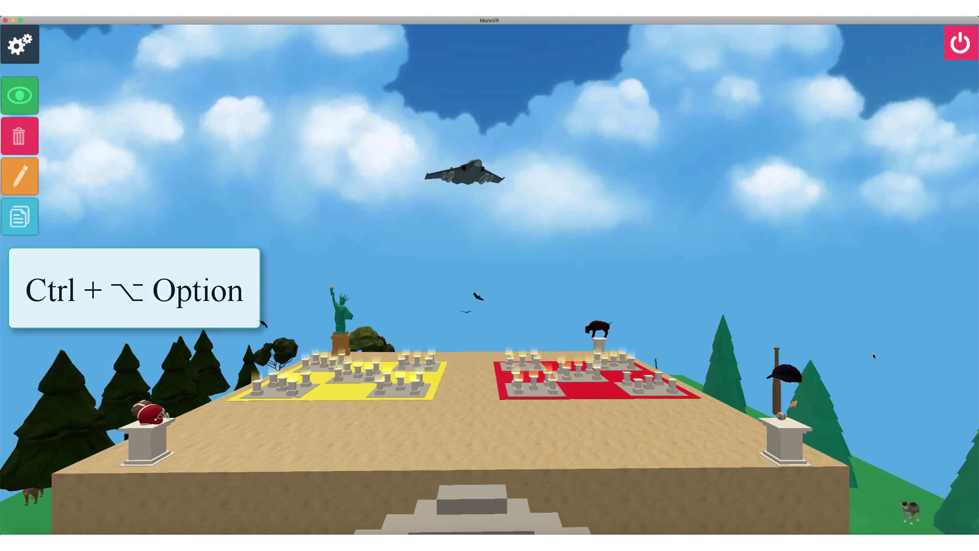
key("shift")
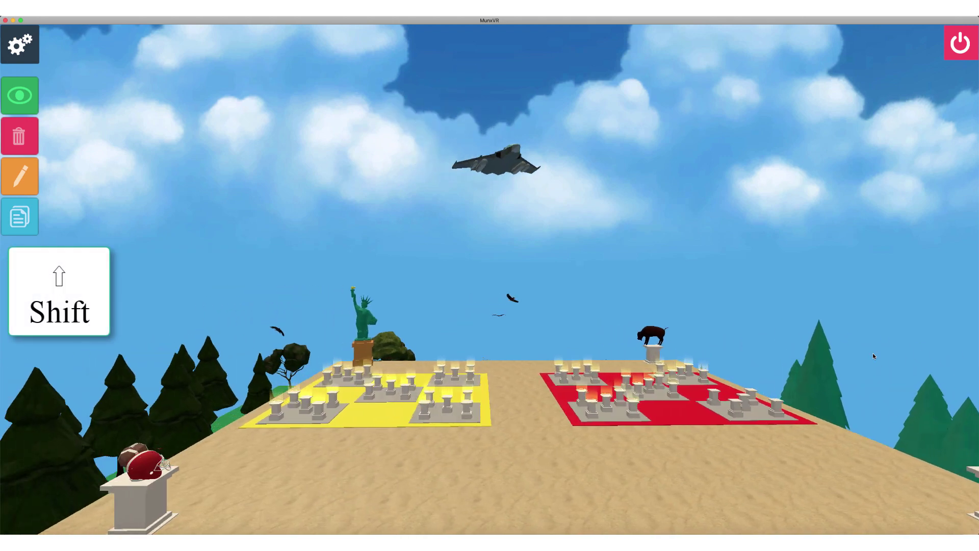
Step: Raise the camera and pitch the view down over the yellow pedestals beside the red area
key("alt")
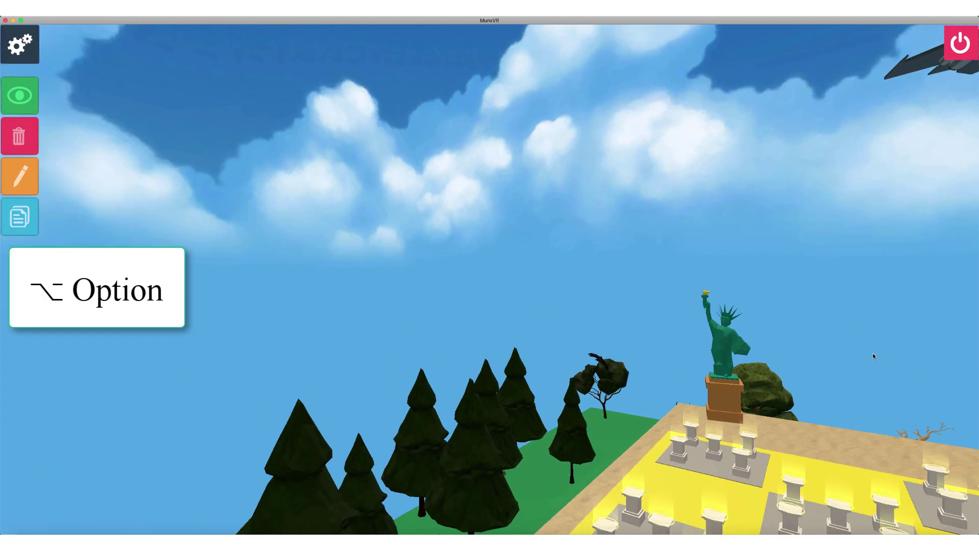
key("a")
key("s")
key("d")
key("w")
key("d")
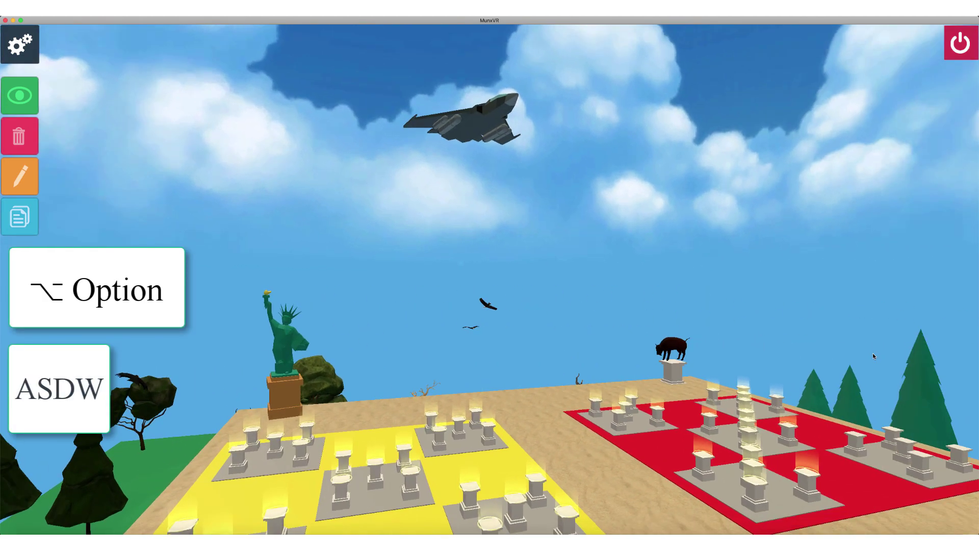
key("a")
key("Left")
key("Right")
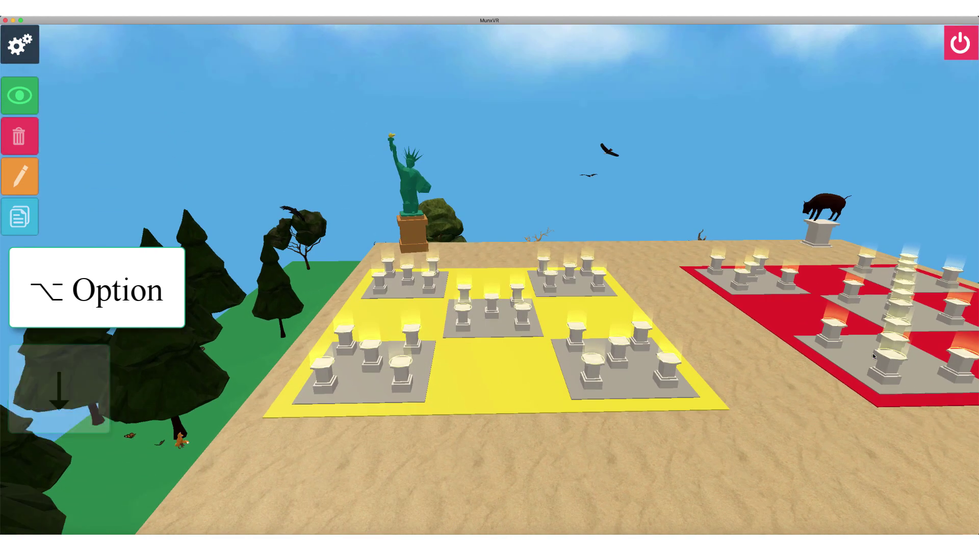
key("ctrl")
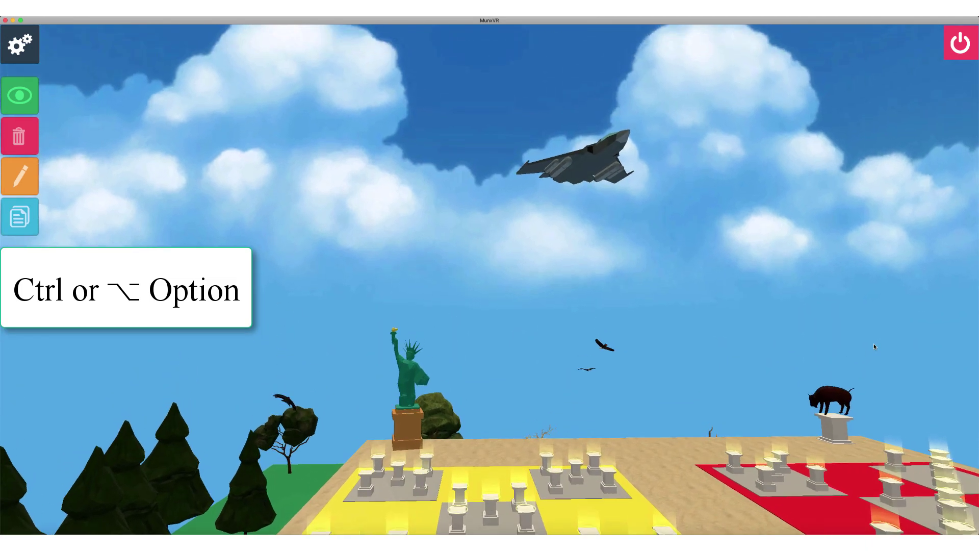
left_click_drag(874, 343, 857, 368, "ctrl")
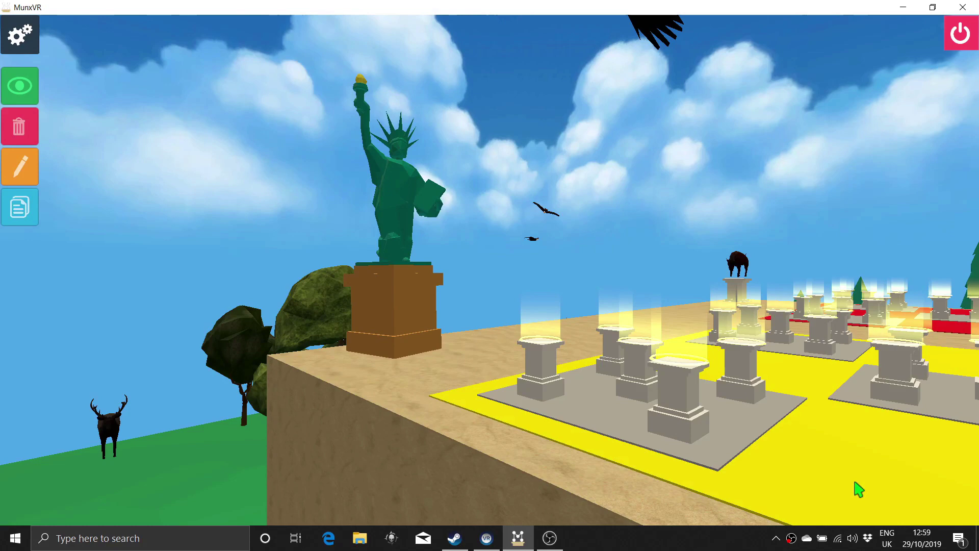
Step: Open palace Settings and switch to the Mnemonics panel with Image, 3D and Note types
mouse_move(536, 341)
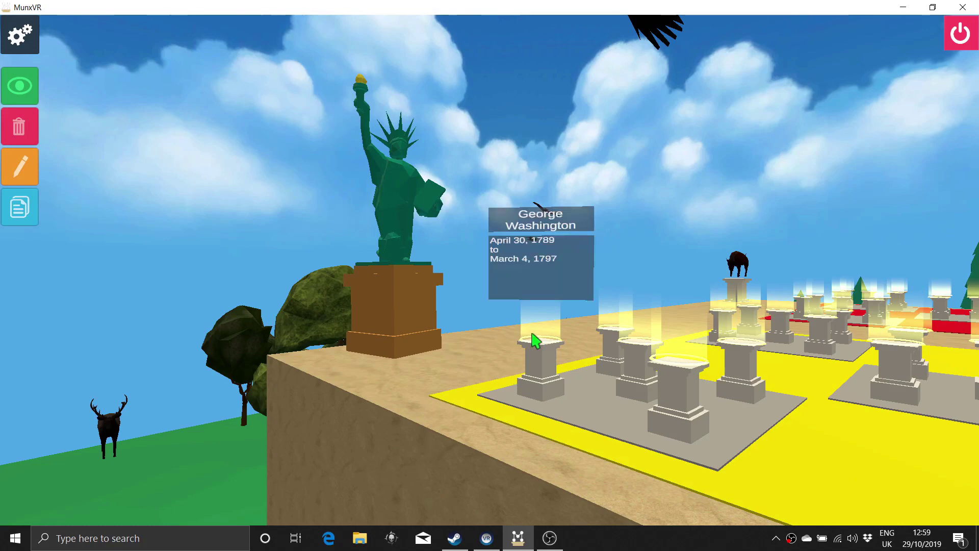
left_click(19, 34)
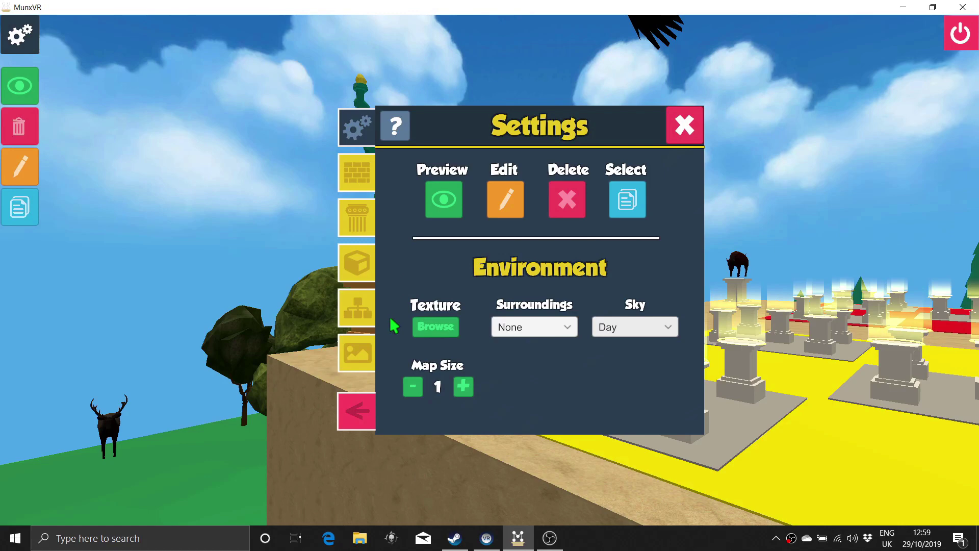
left_click(366, 352)
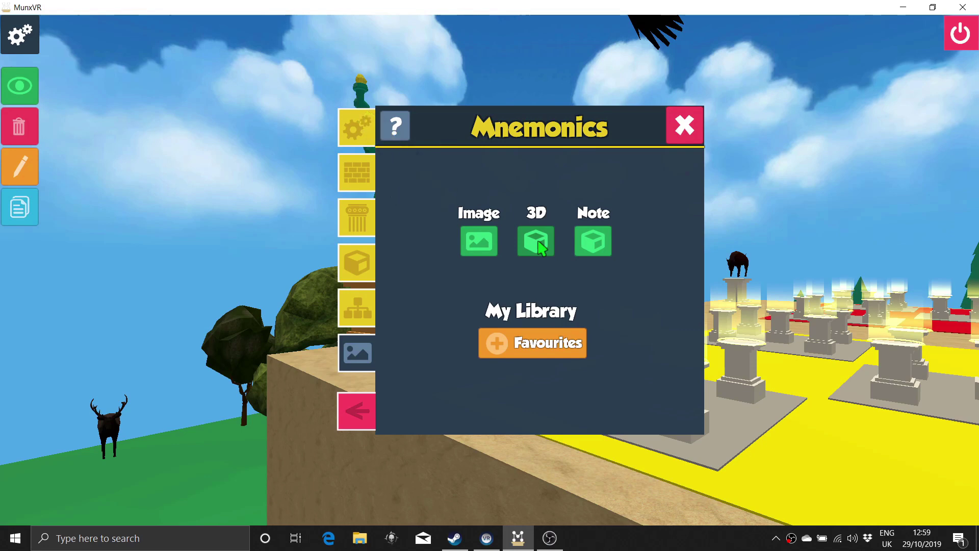
Step: Search the 3D model library for 'cherry tree' and load the cherry-blossom tree model
left_click(539, 247)
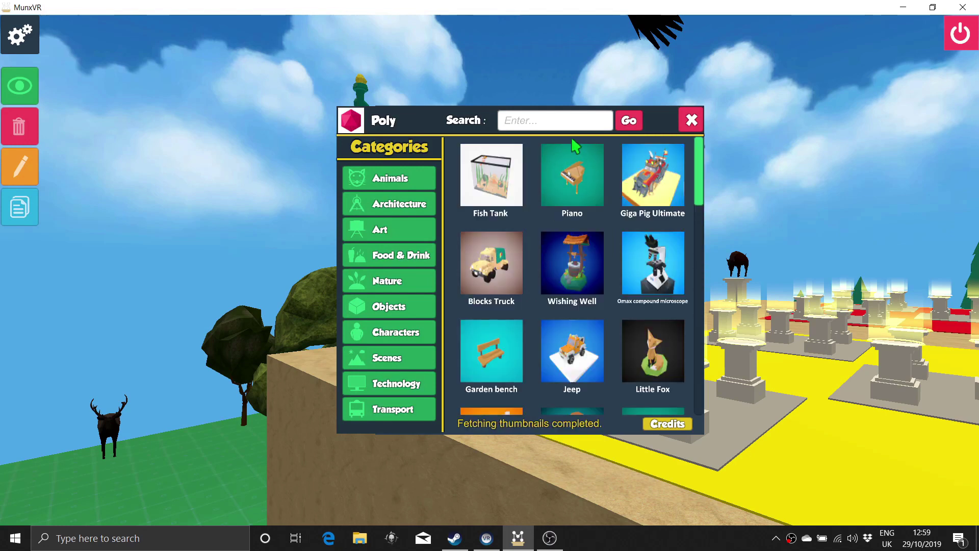
left_click(562, 123)
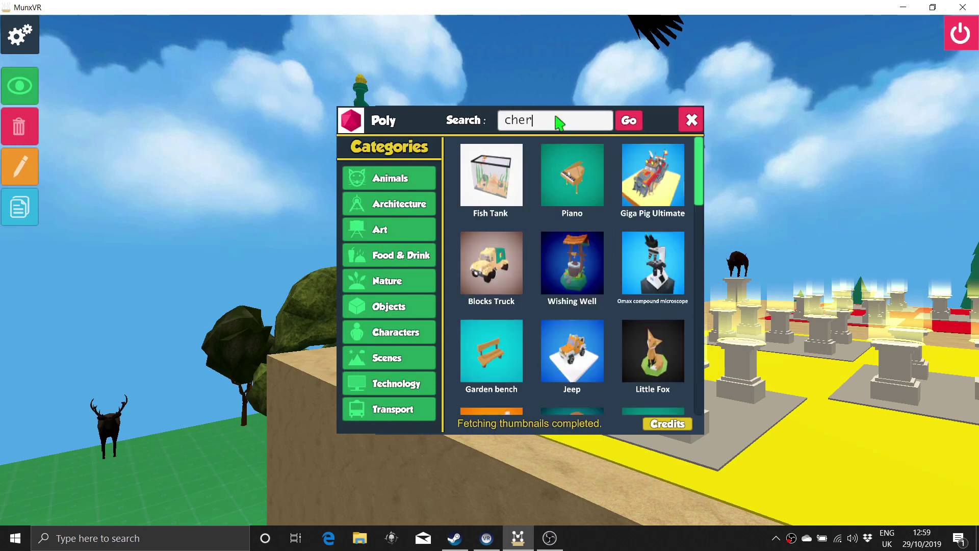
type("cherry tree")
left_click(628, 121)
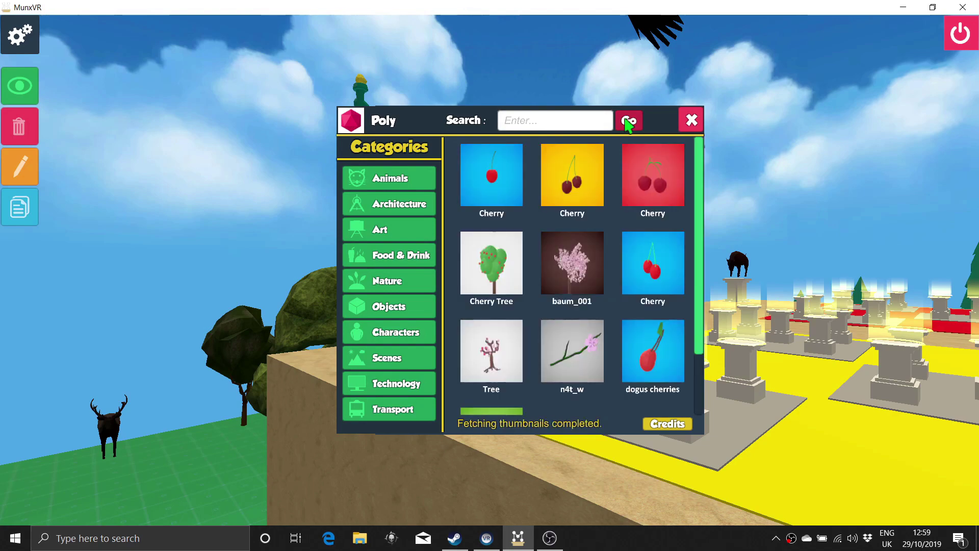
left_click(582, 266)
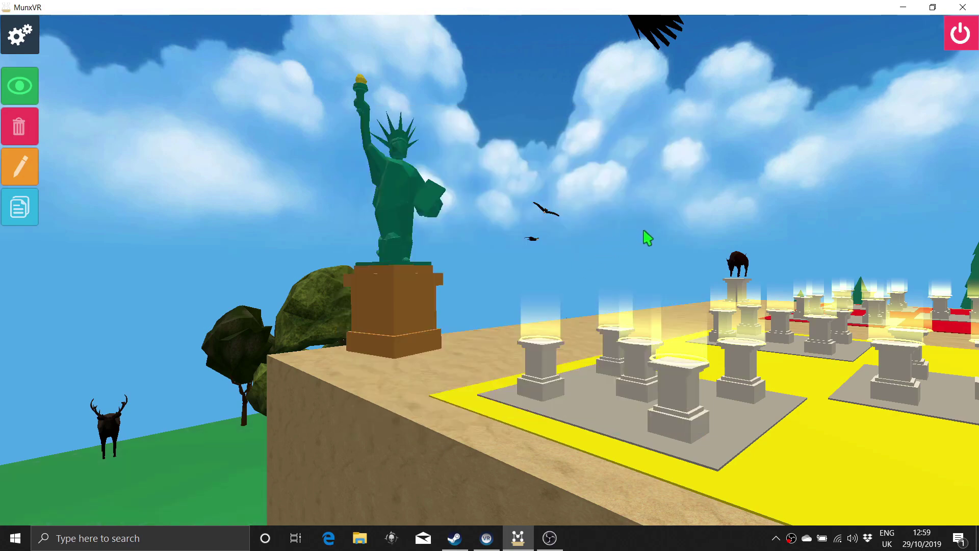
Step: Place the cherry tree on the first pedestal, then zoom out and return to the main menu
scroll(648, 237, "down", 5)
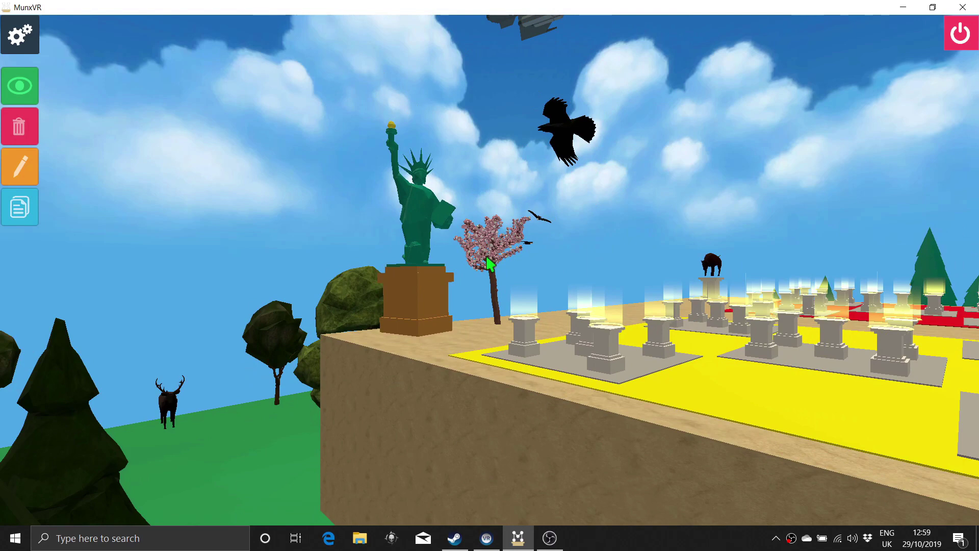
left_click_drag(488, 258, 530, 331)
scroll(530, 330, "up", 3)
scroll(557, 356, "up", 4)
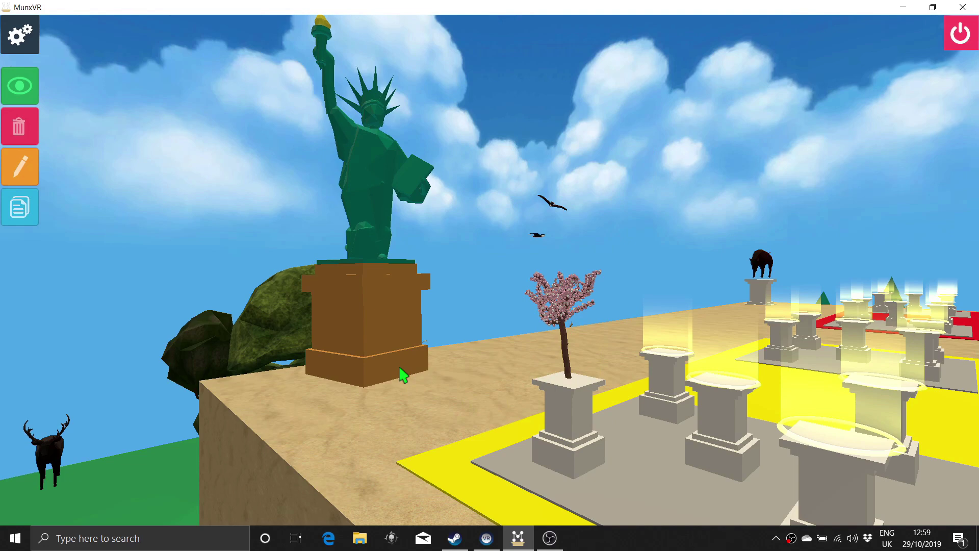
mouse_move(559, 310)
mouse_move(657, 315)
scroll(575, 408, "down", 5)
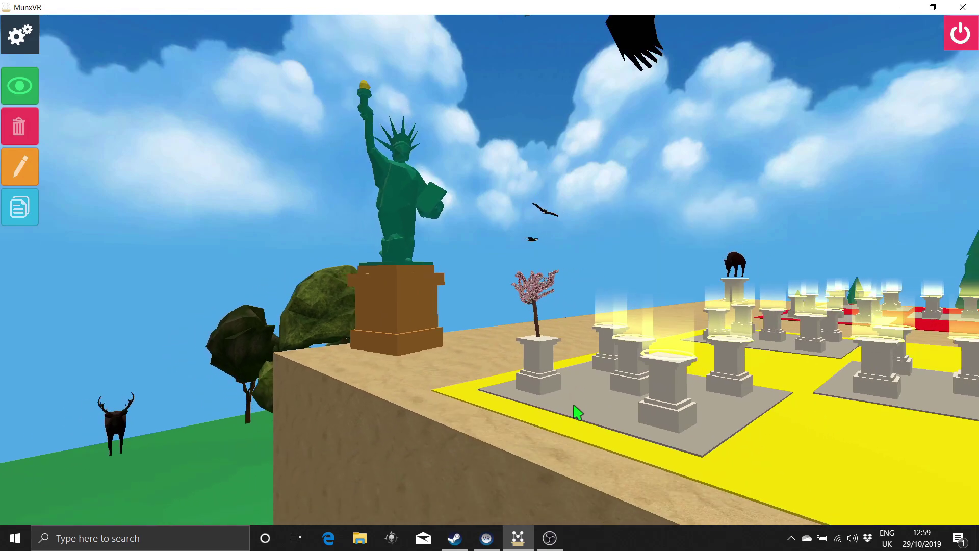
scroll(576, 410, "down", 5)
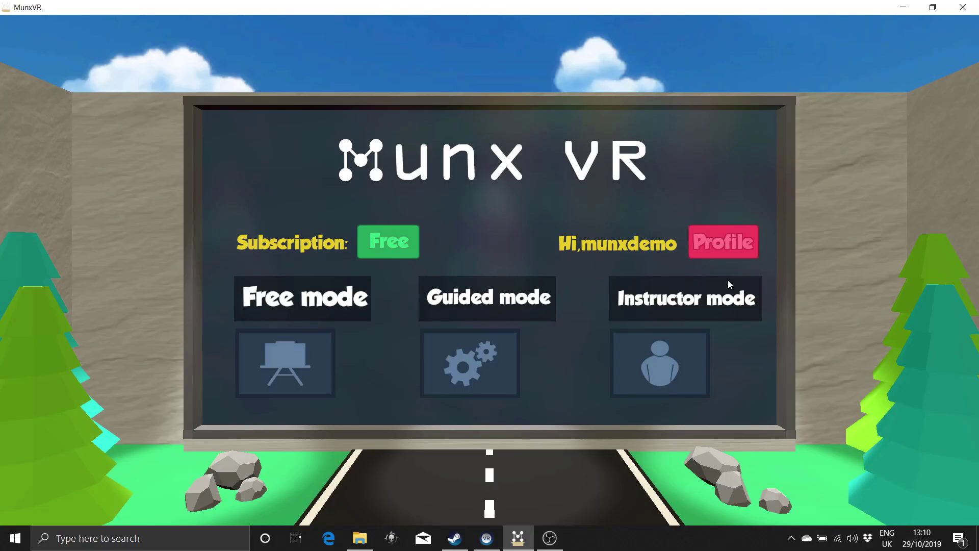
Step: Create a free-mode palace titled 'New Palace' and enter its 3-D world
left_click(285, 363)
left_click(738, 134)
left_click(519, 244)
type("New Palace")
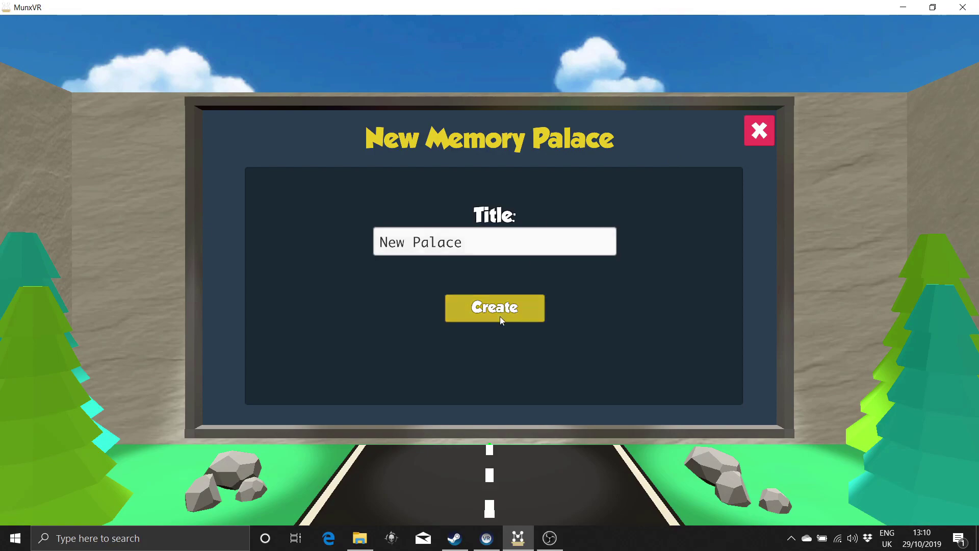
left_click(498, 314)
left_click(284, 233)
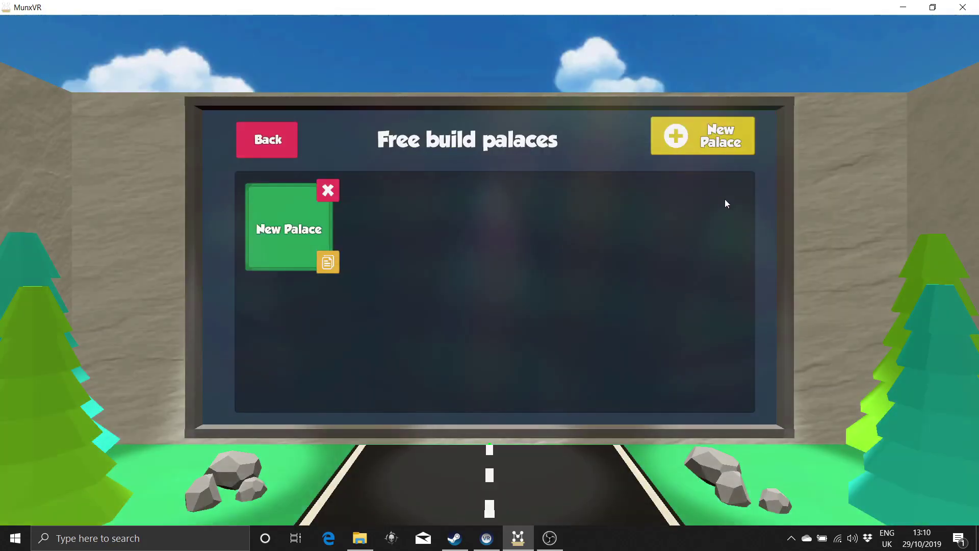
left_click(726, 197)
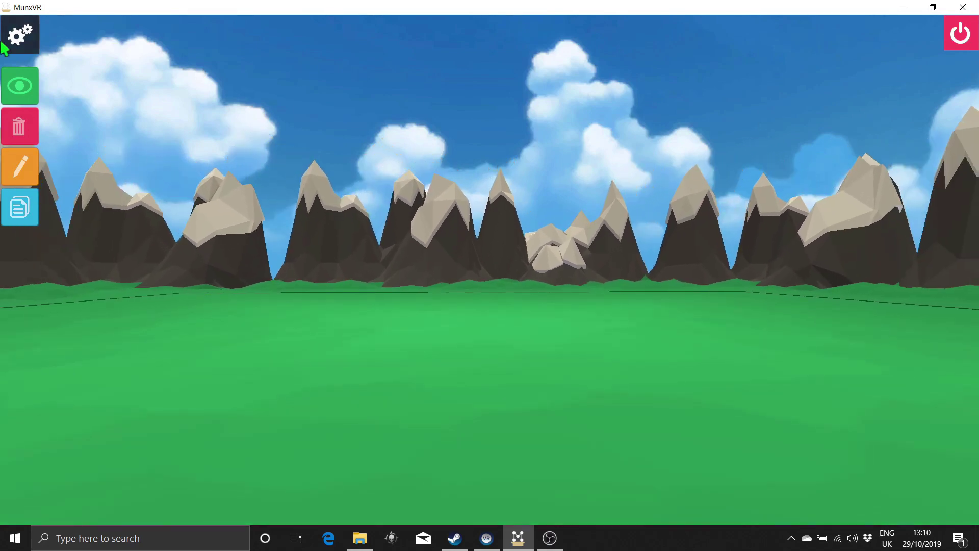
Step: Replace the mountain surroundings with Trees and switch the sky to Night
left_click(18, 42)
left_click(534, 329)
left_click(518, 347)
left_click(540, 331)
left_click(540, 377)
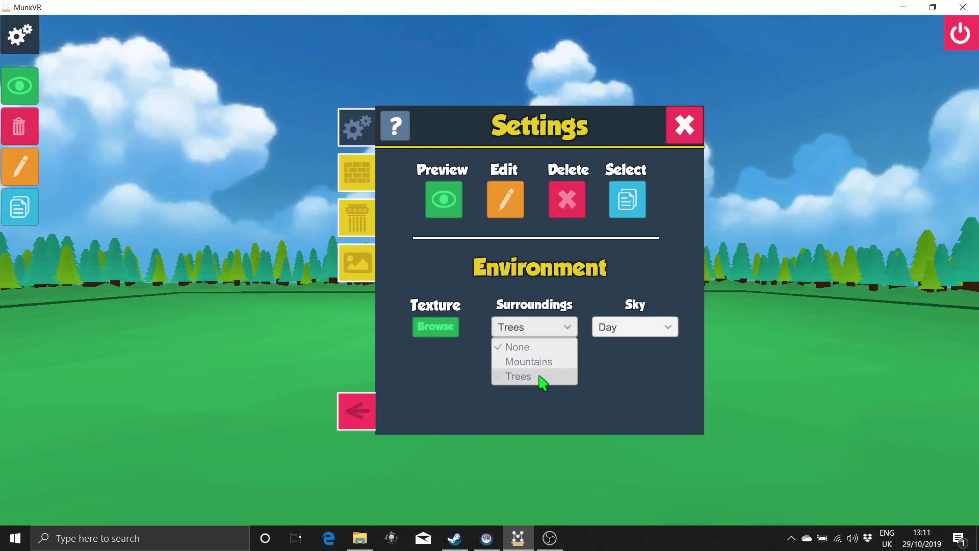
left_click(626, 328)
left_click(630, 363)
Step: Give the ground a sand texture with step 1 and increased tiling
left_click(436, 326)
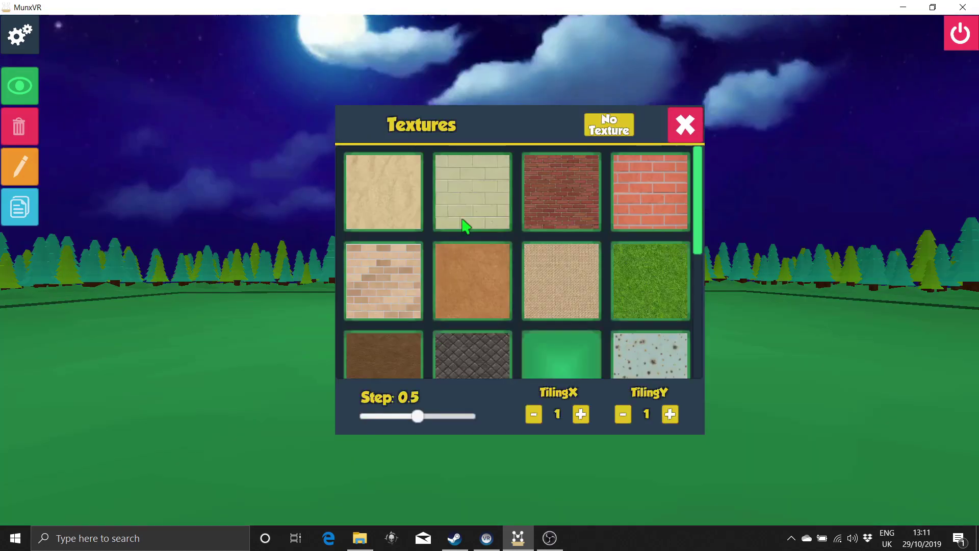
left_click(384, 192)
left_click_drag(416, 416, 477, 418)
left_click(581, 414)
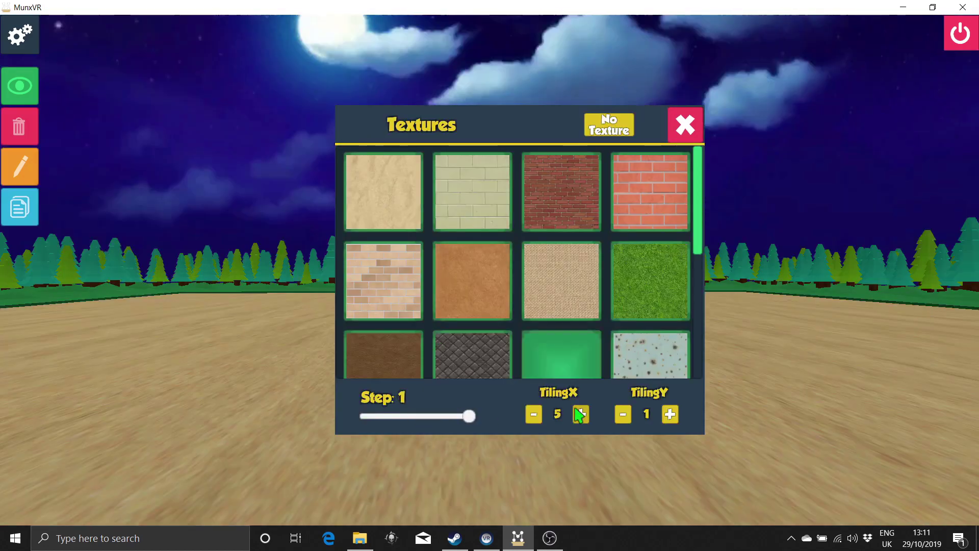
left_click(581, 414)
left_click(581, 415)
left_click(581, 414)
left_click(581, 415)
left_click(670, 415)
left_click(670, 414)
left_click(670, 414)
left_click(686, 125)
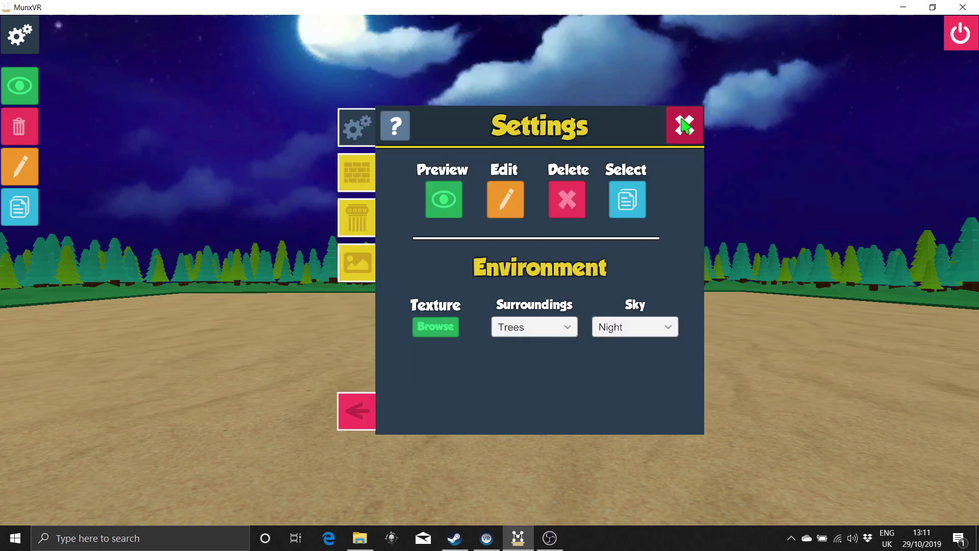
left_click(700, 114)
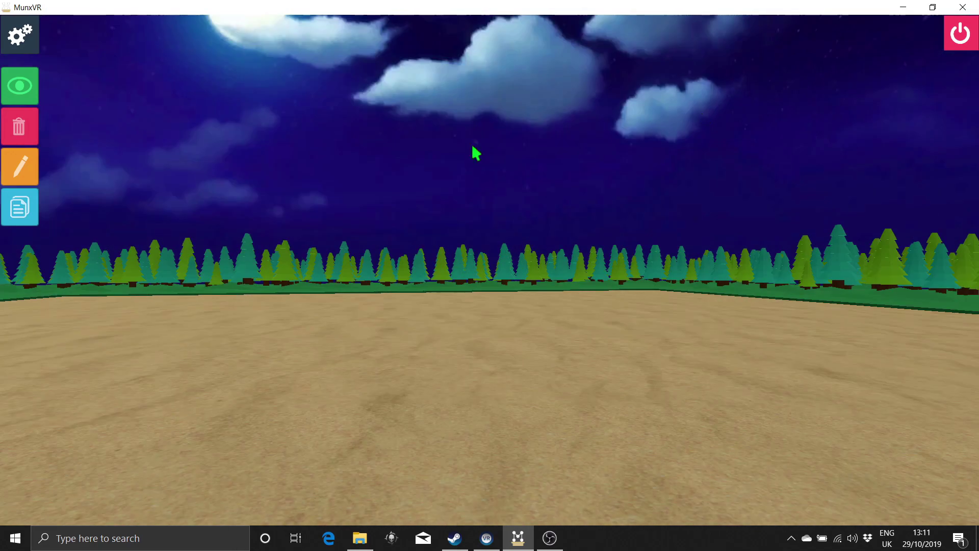
left_click(21, 35)
Step: Place a translucent room on the sand ground, then reopen the building options
left_click(352, 173)
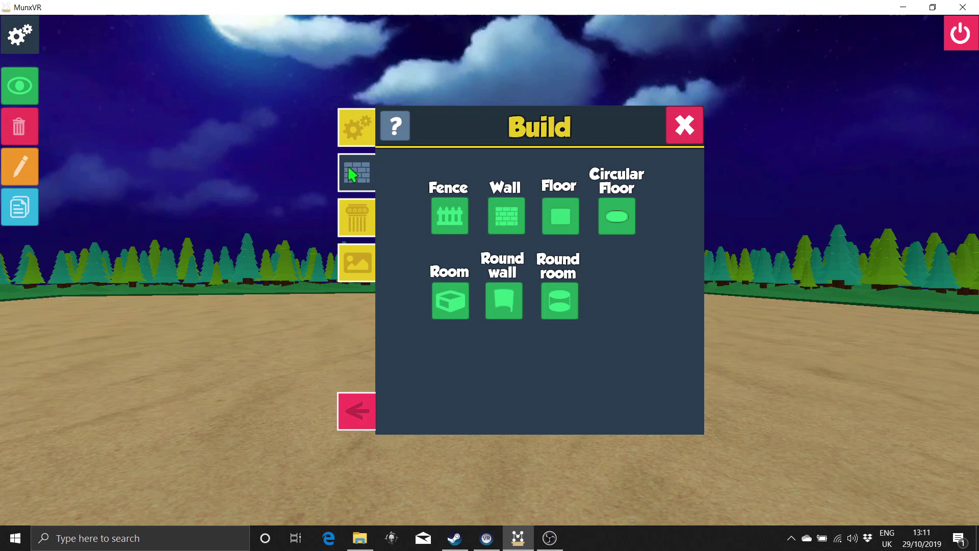
left_click(459, 309)
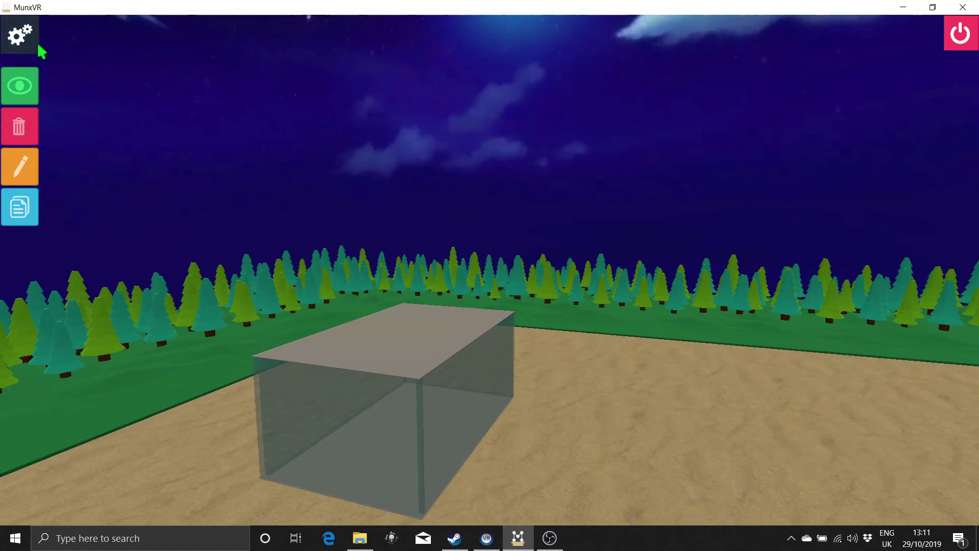
left_click(23, 41)
Step: Place two quincunx pedestal groups and one macunx group on the sand
left_click(355, 163)
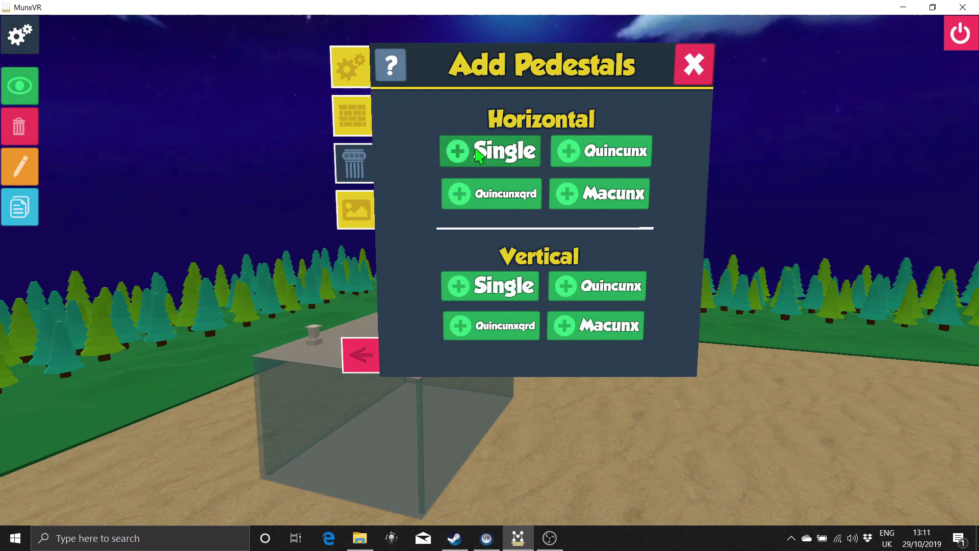
left_click(615, 162)
left_click(179, 461)
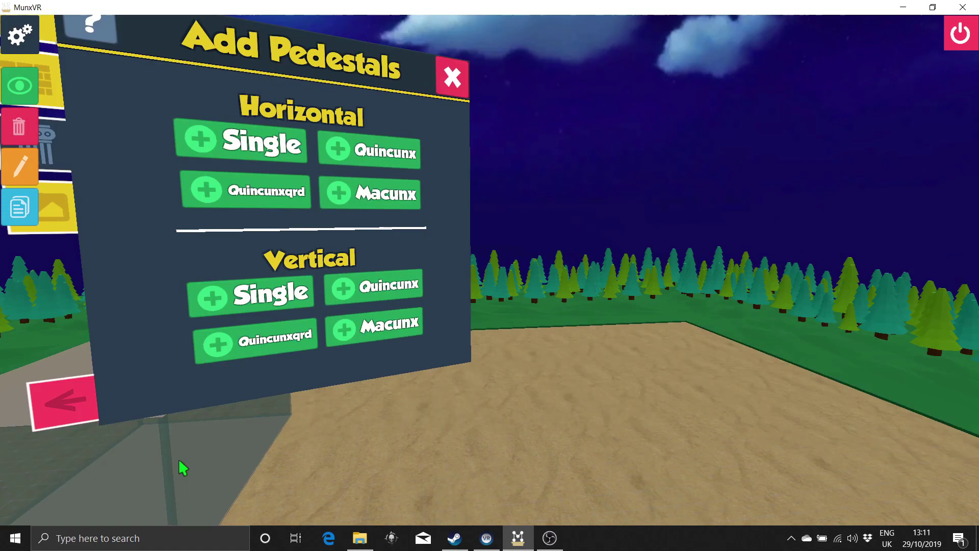
left_click(360, 199)
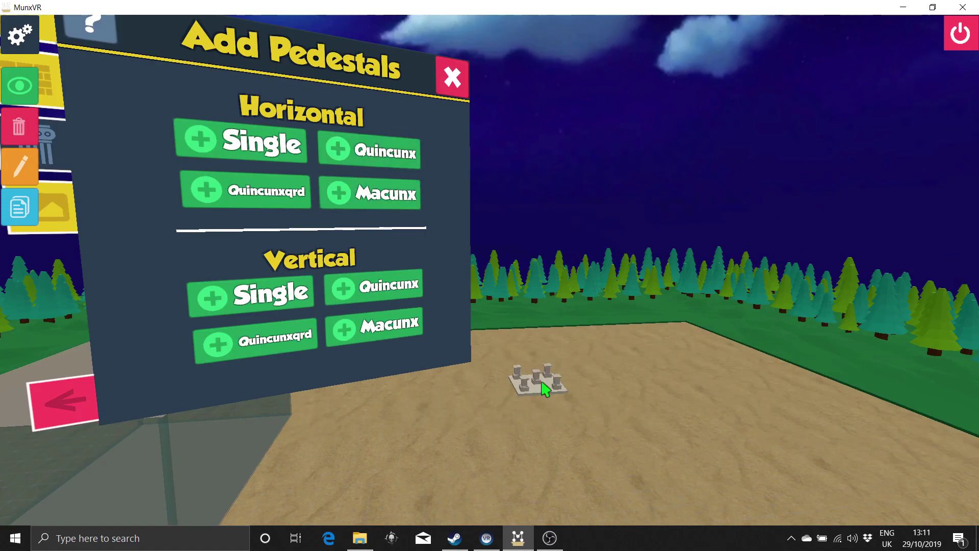
left_click(540, 389)
left_click(369, 151)
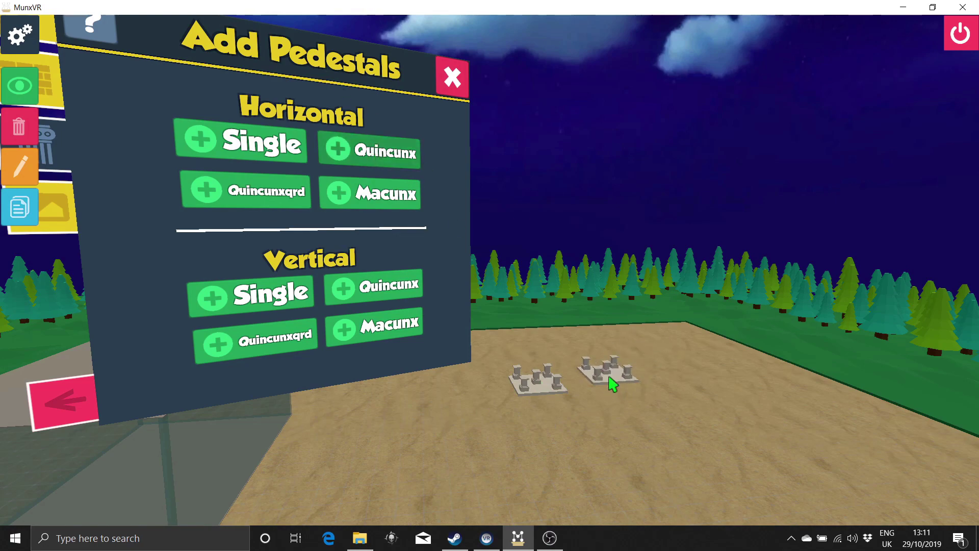
left_click(613, 387)
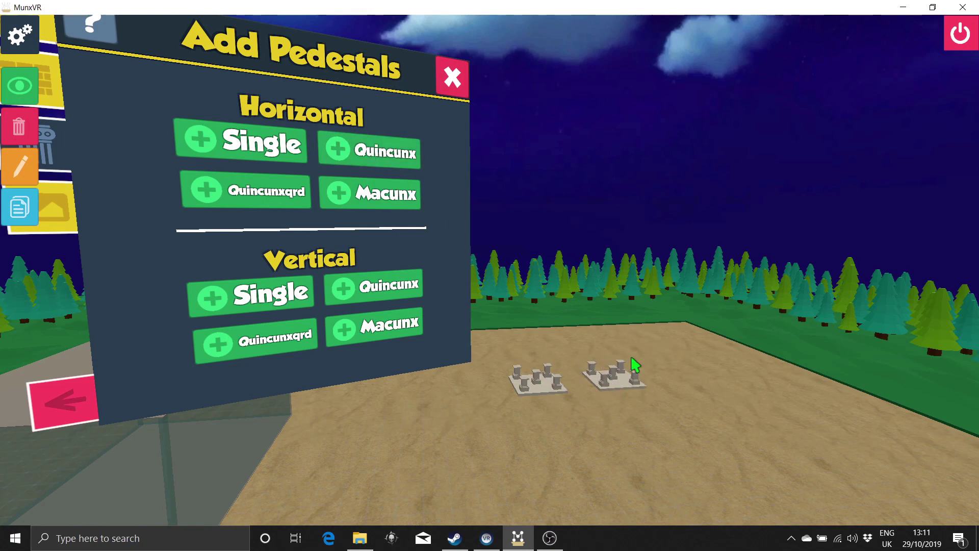
key("Escape")
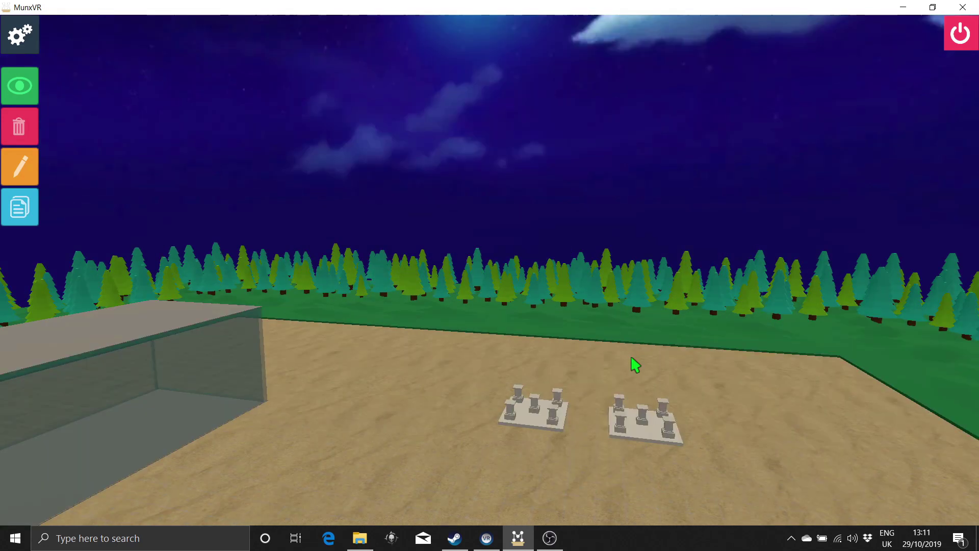
Step: Build a glass room enclosing both quincunx pedestal groups
left_click(20, 35)
left_click(352, 116)
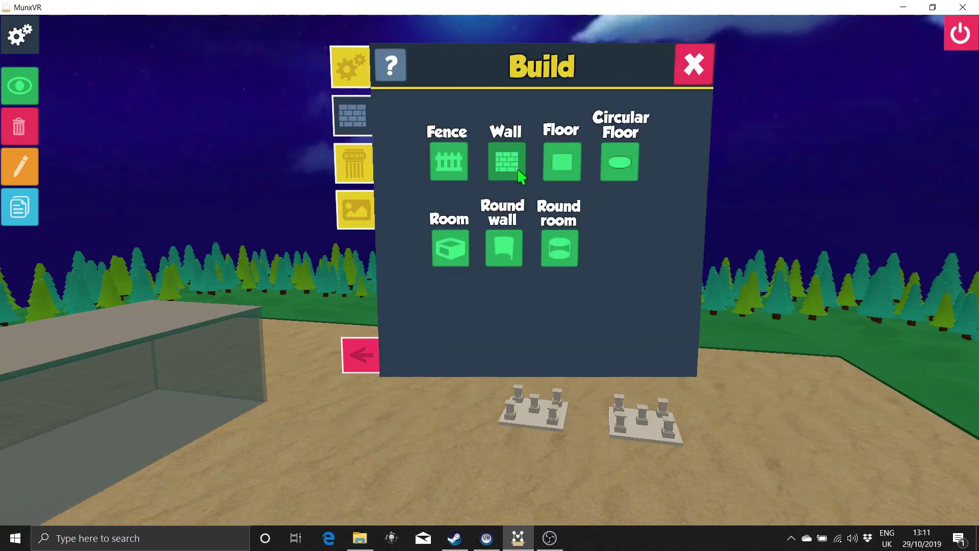
left_click(487, 259)
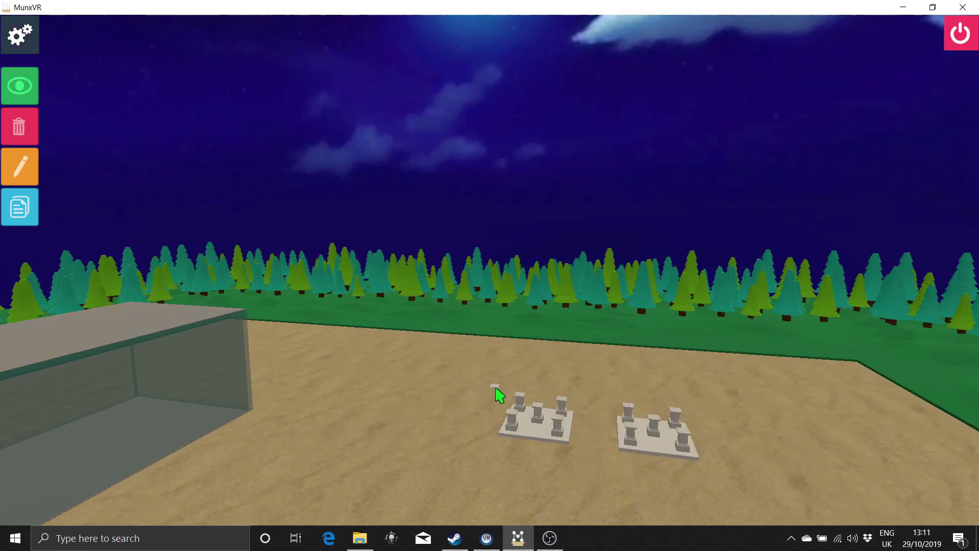
left_click_drag(495, 387, 754, 490)
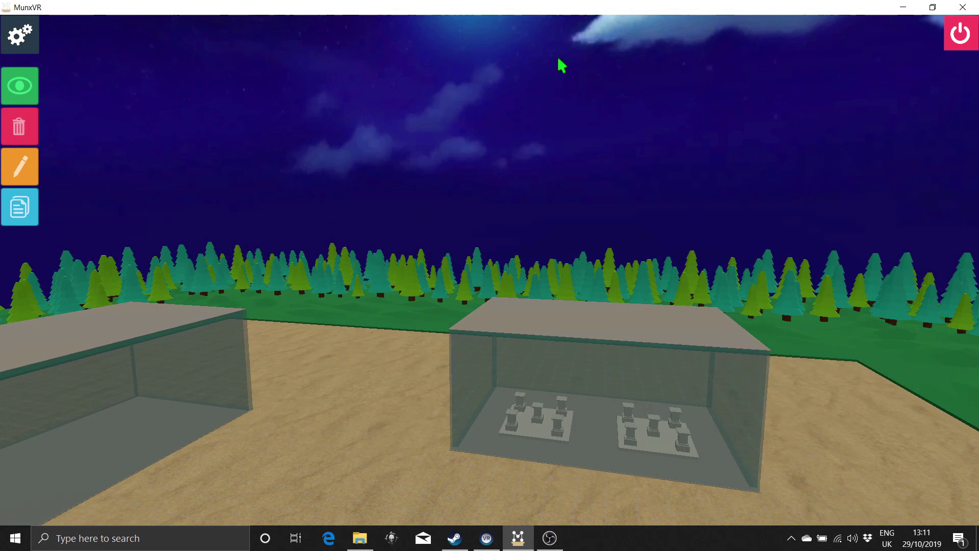
scroll(562, 65, "down", 5)
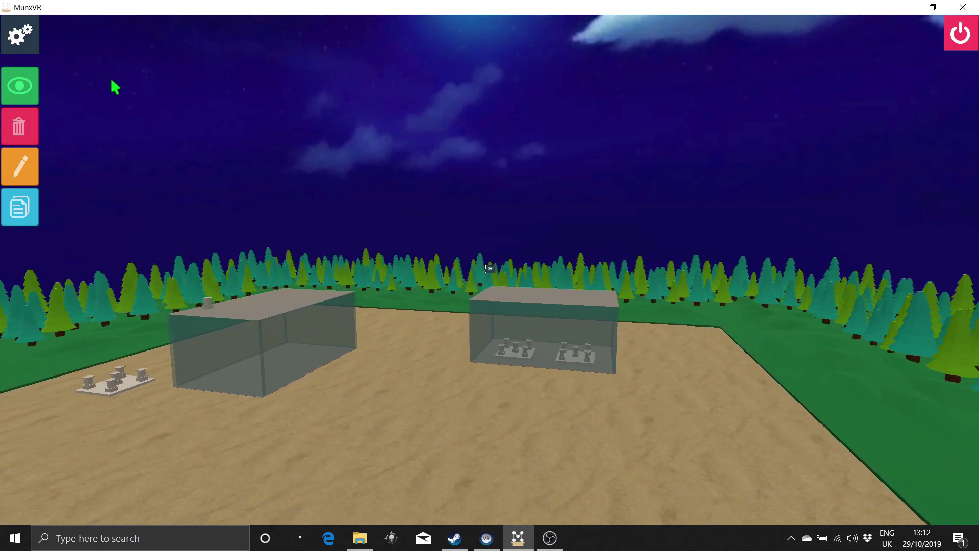
Step: Cover the left room's front wall with dark brick, tiled twice across and twice up
left_click(22, 170)
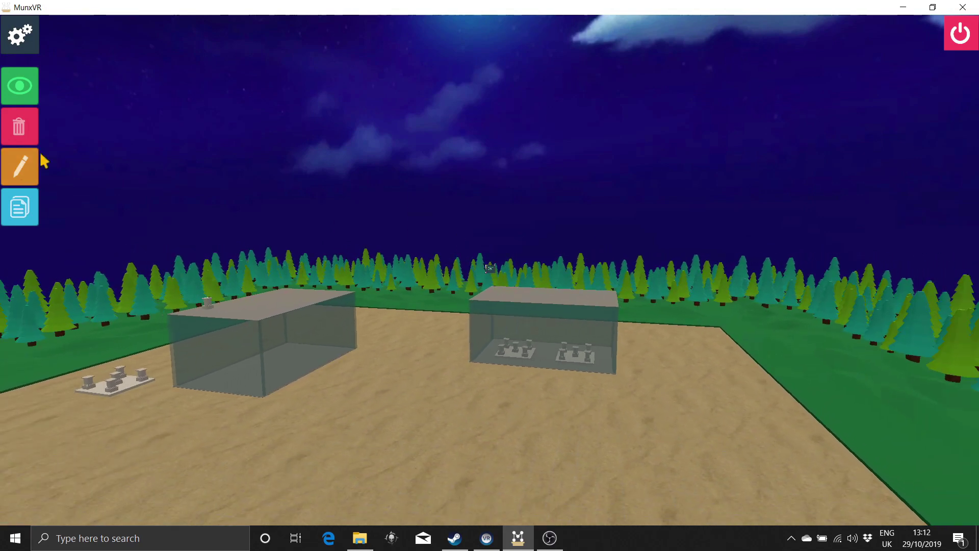
left_click(283, 335)
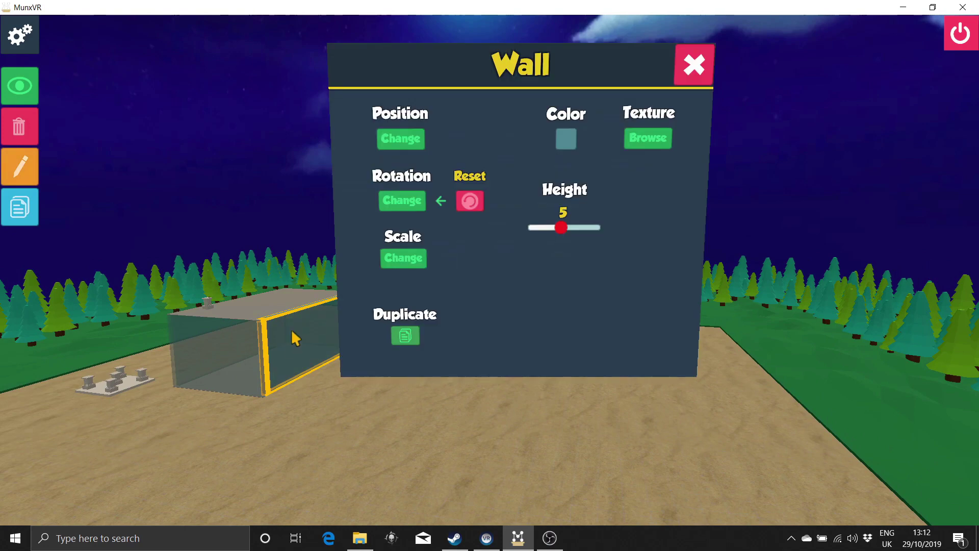
left_click(648, 139)
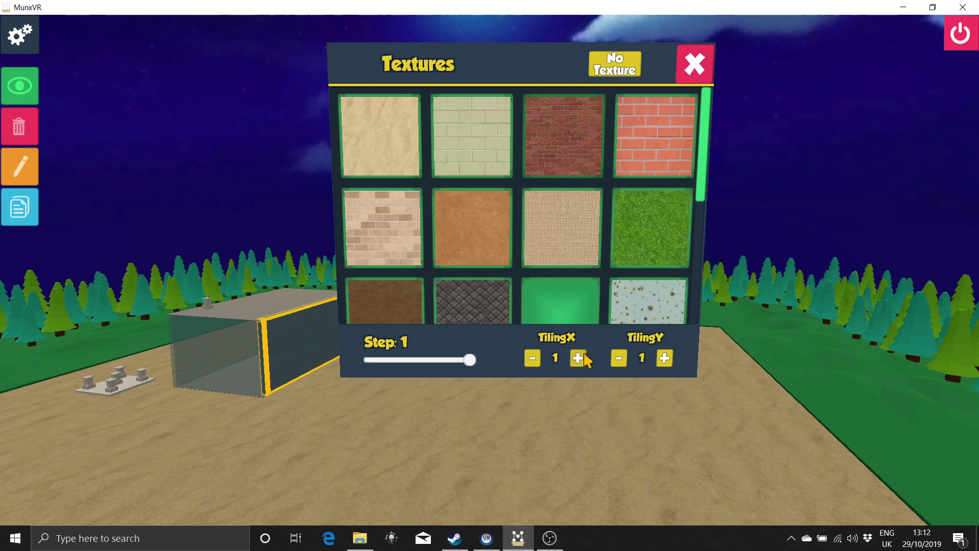
left_click(578, 358)
left_click(665, 358)
left_click(708, 51)
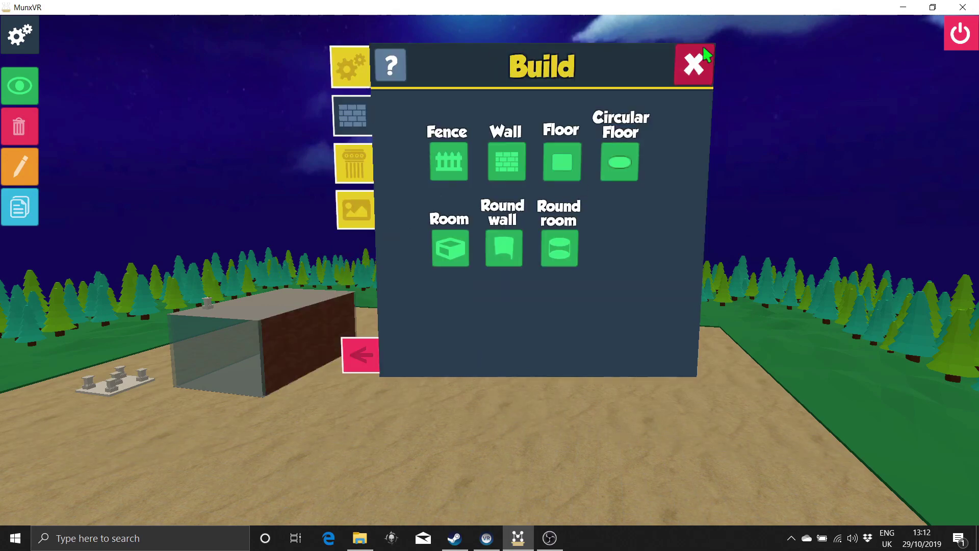
left_click(708, 51)
Step: Walk into the glass room and multi-select its walls and both pedestal cases
key("w")
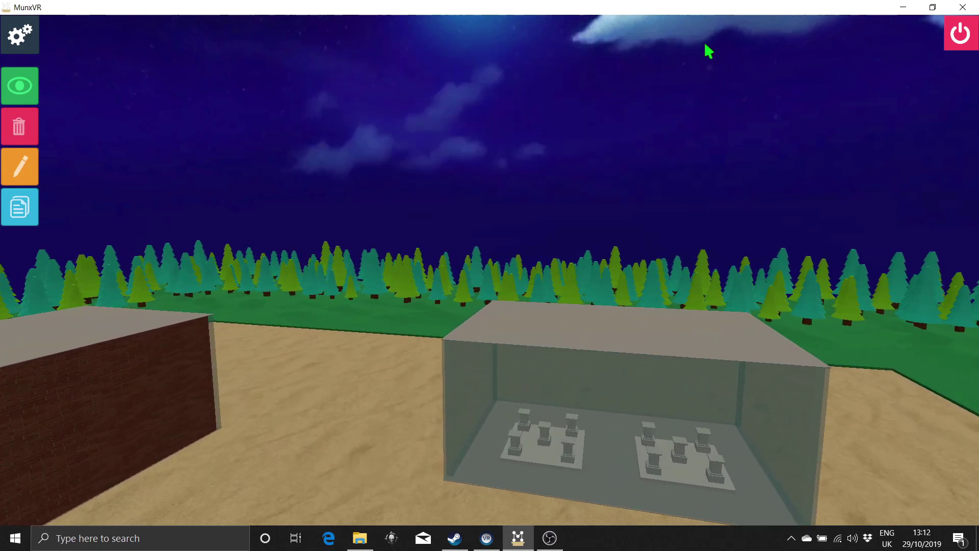
key("Left")
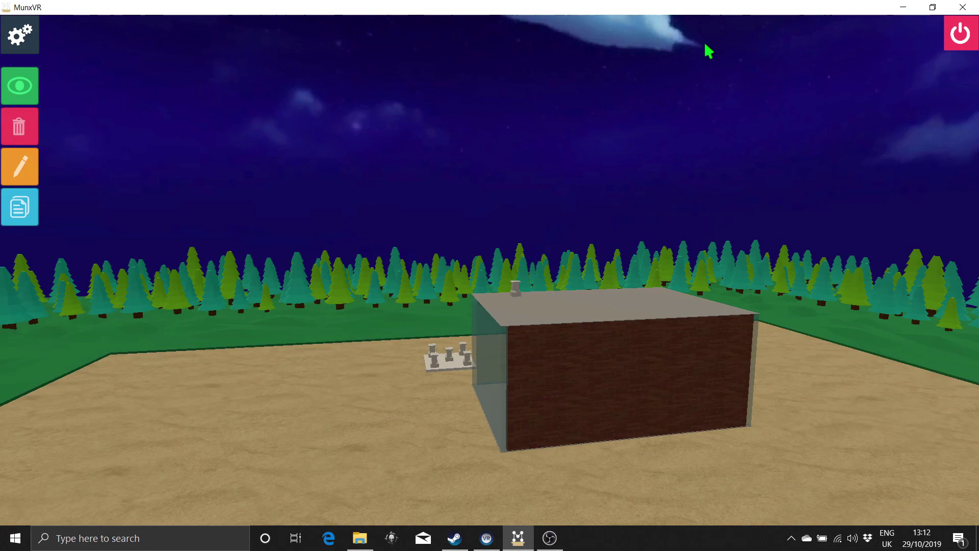
key("w")
key("Right")
key("w")
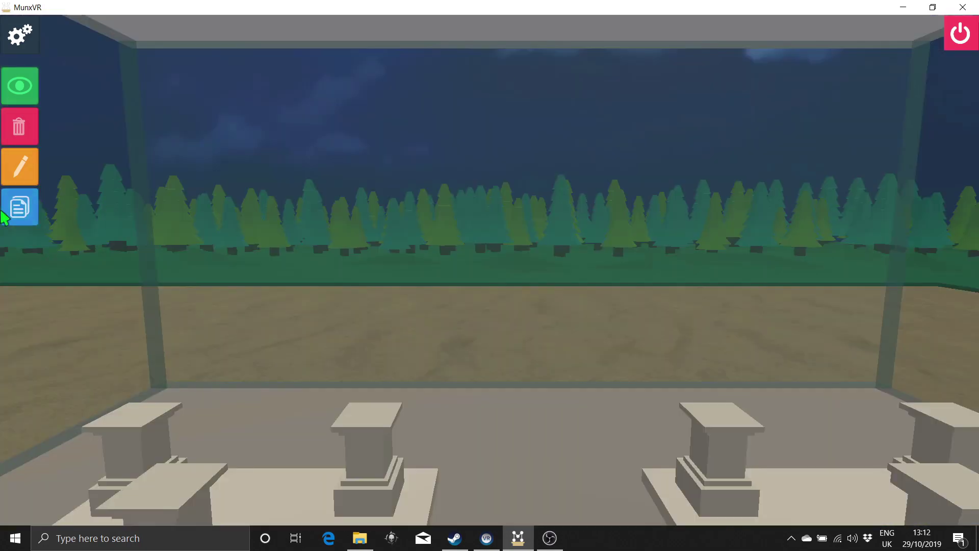
left_click(15, 210)
left_click(453, 211)
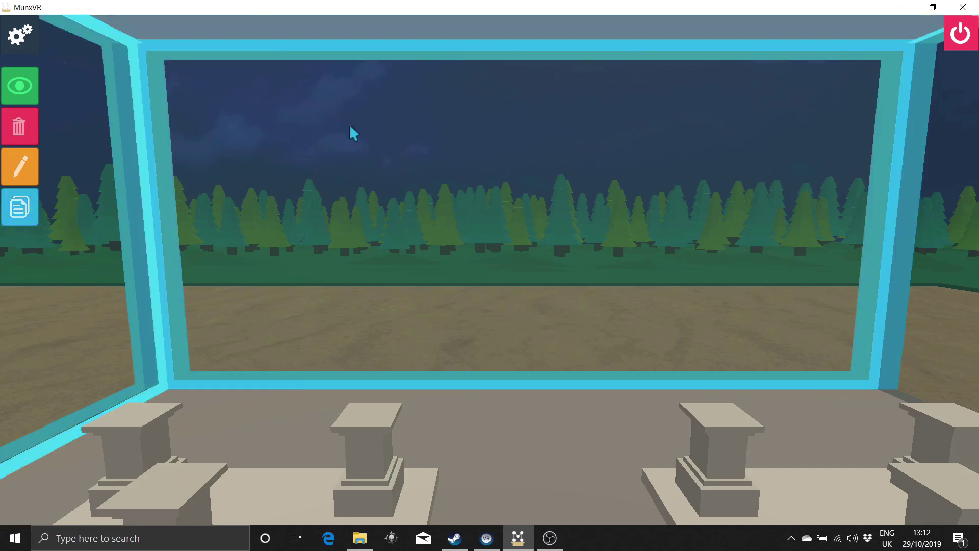
left_click(367, 449)
key("s")
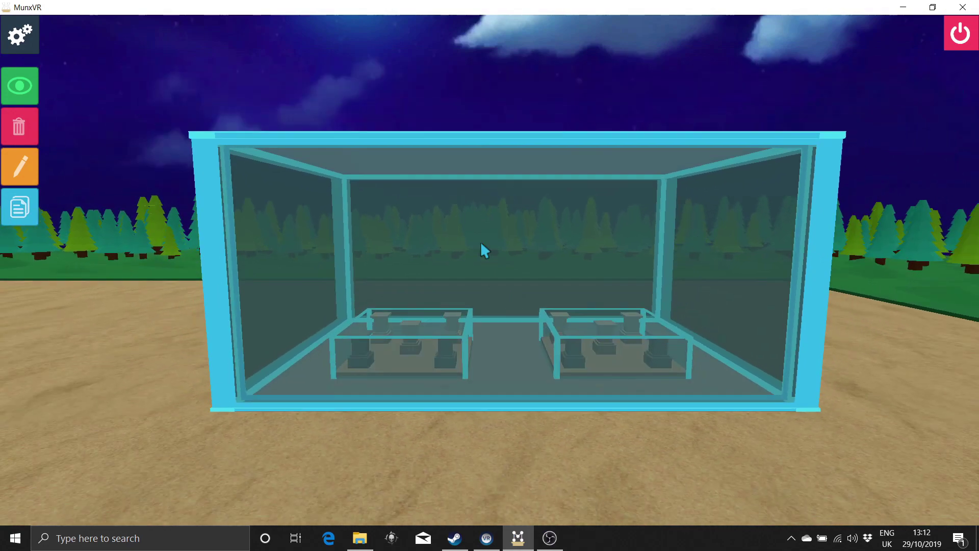
key("s")
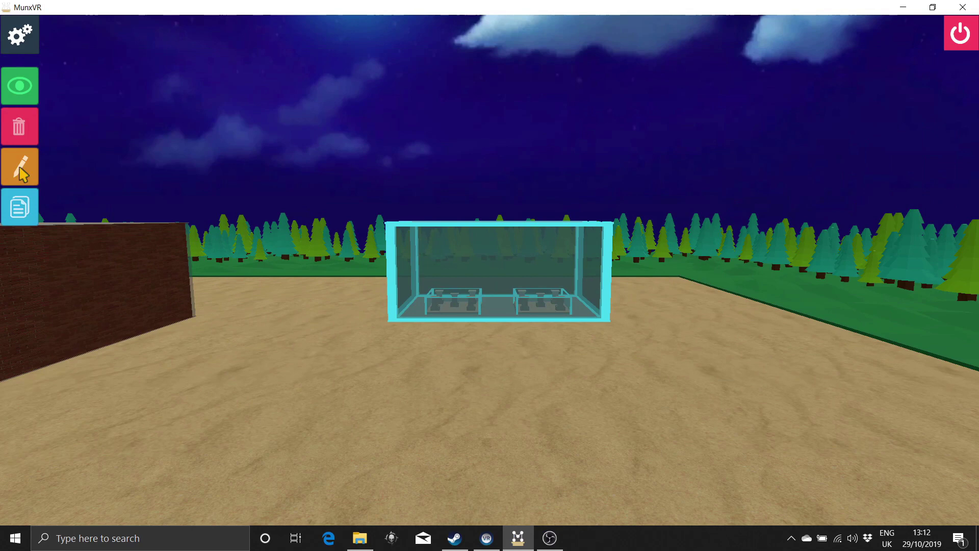
Step: Move the grouped room toward the viewer, to the right and upward
left_click(468, 300)
left_click(423, 140)
key("a")
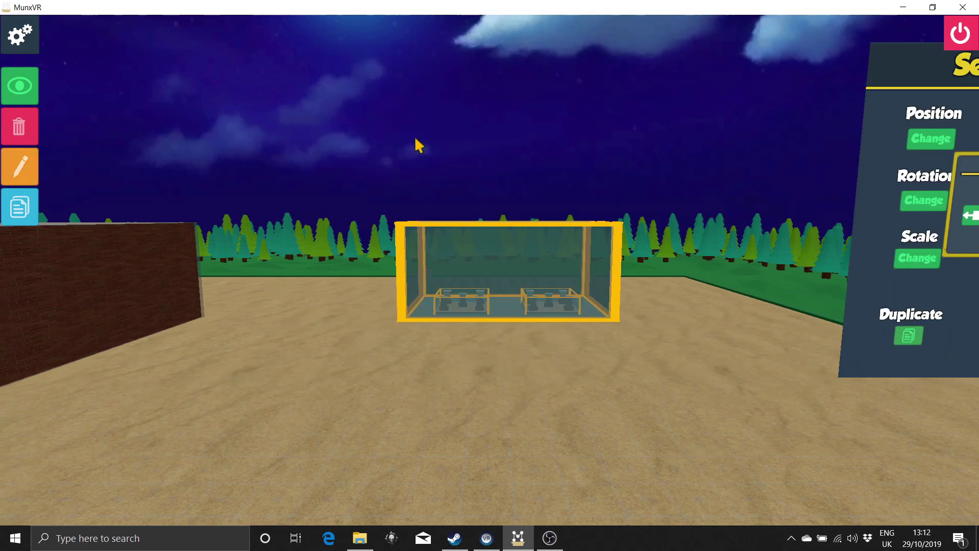
left_click(844, 248)
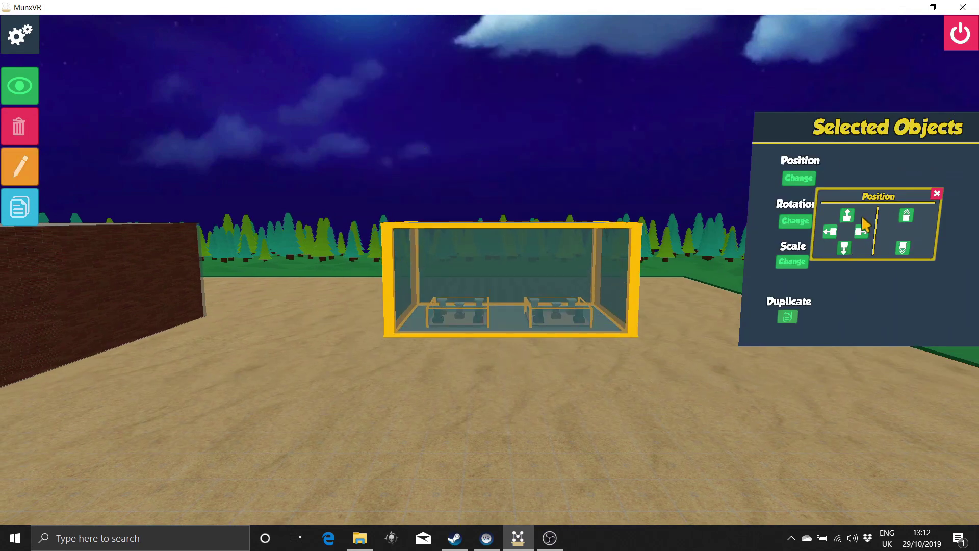
left_click(862, 232)
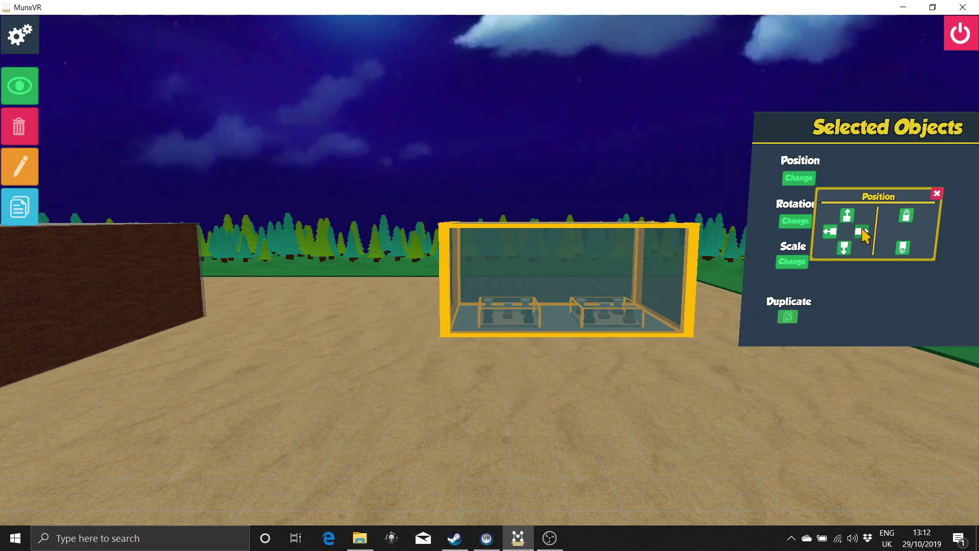
left_click(907, 218)
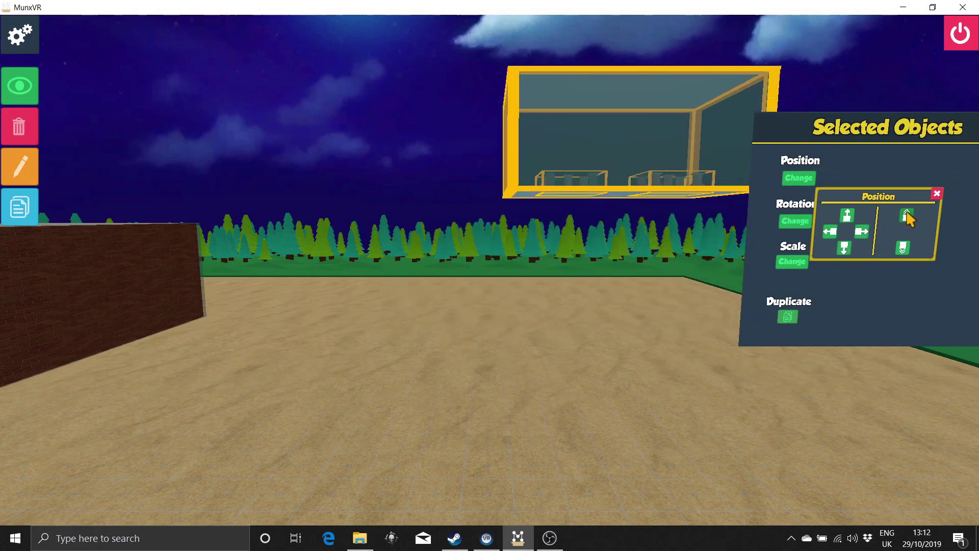
scroll(907, 218, "down", 5)
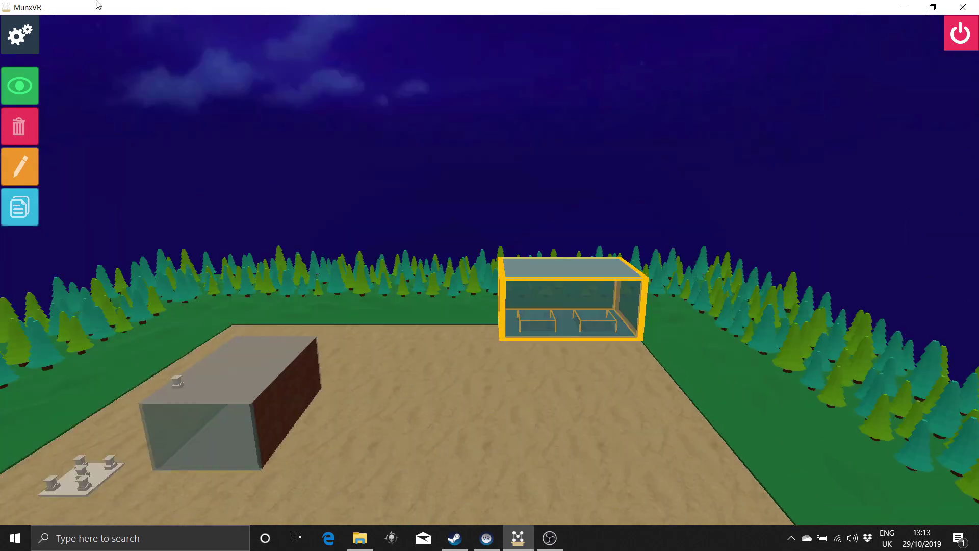
Step: Rotate the grouped glass room a quarter turn
left_click(20, 34)
left_click(399, 142)
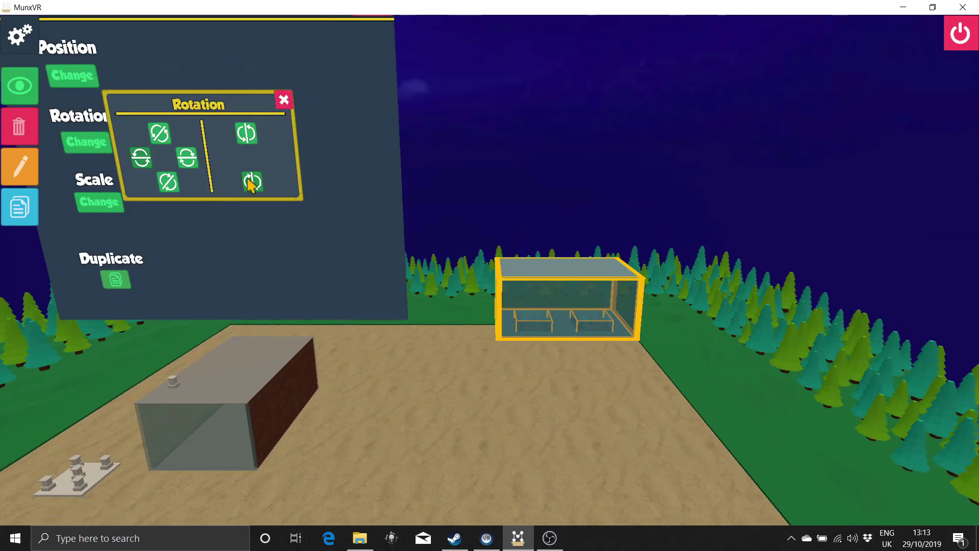
left_click(252, 182)
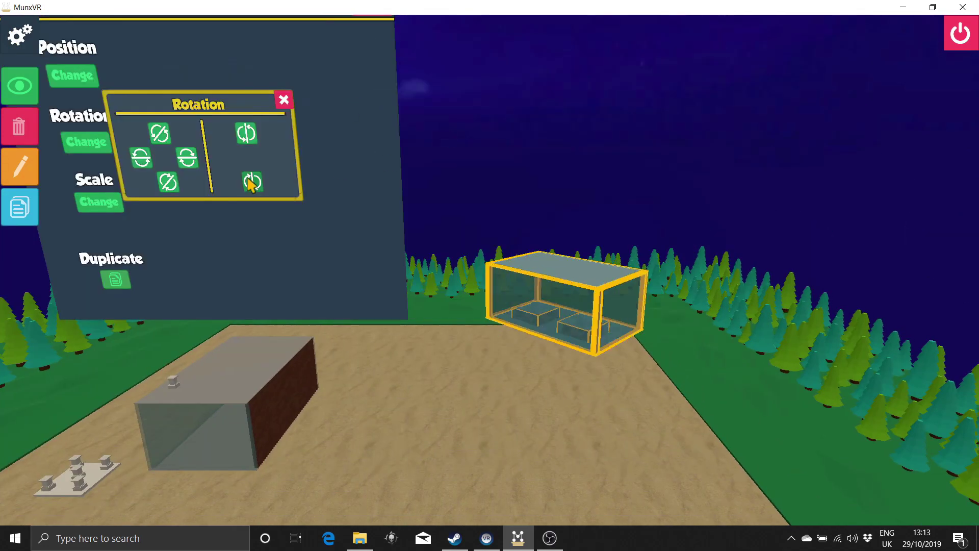
scroll(328, 144, "down", 2)
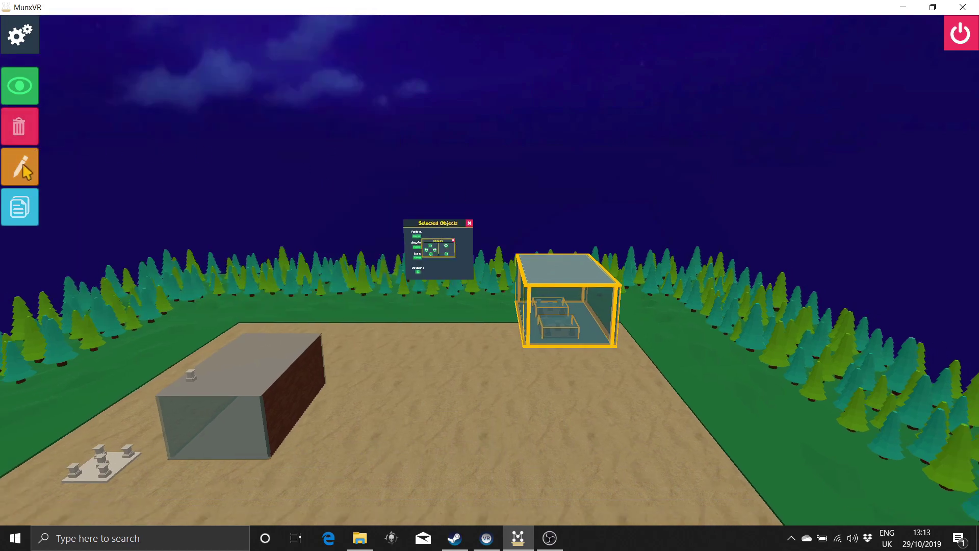
Step: Make the rooftop pedestal a Greek column with a brown wood texture
key("w")
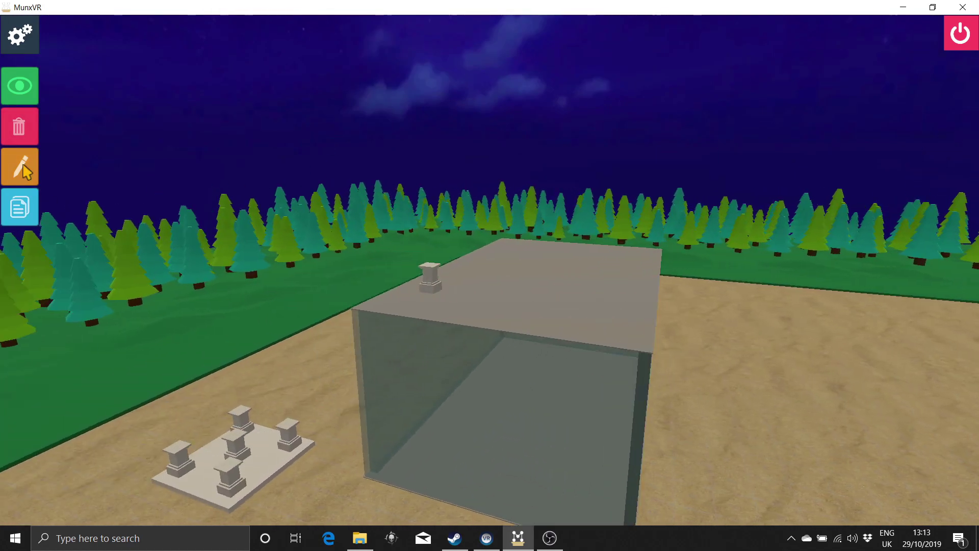
key("w")
left_click(392, 291)
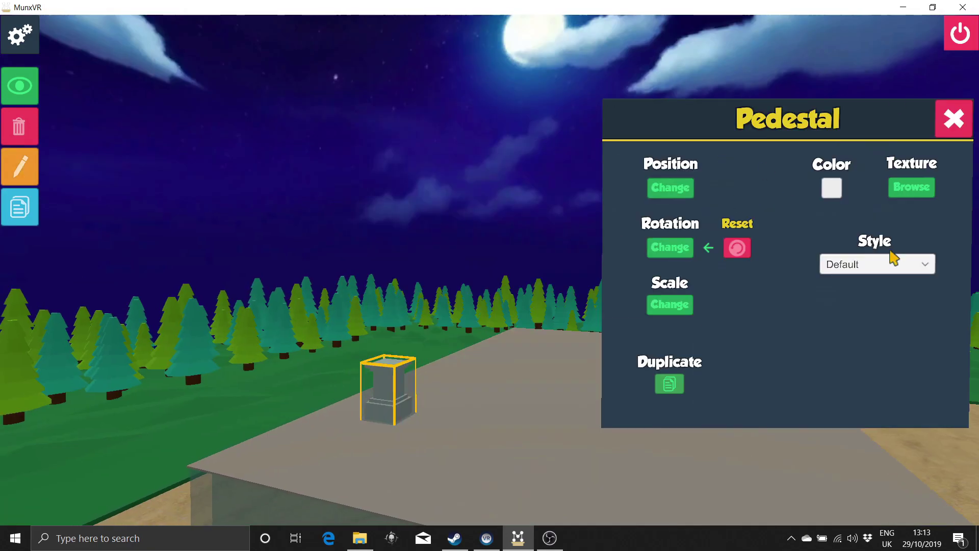
left_click(894, 263)
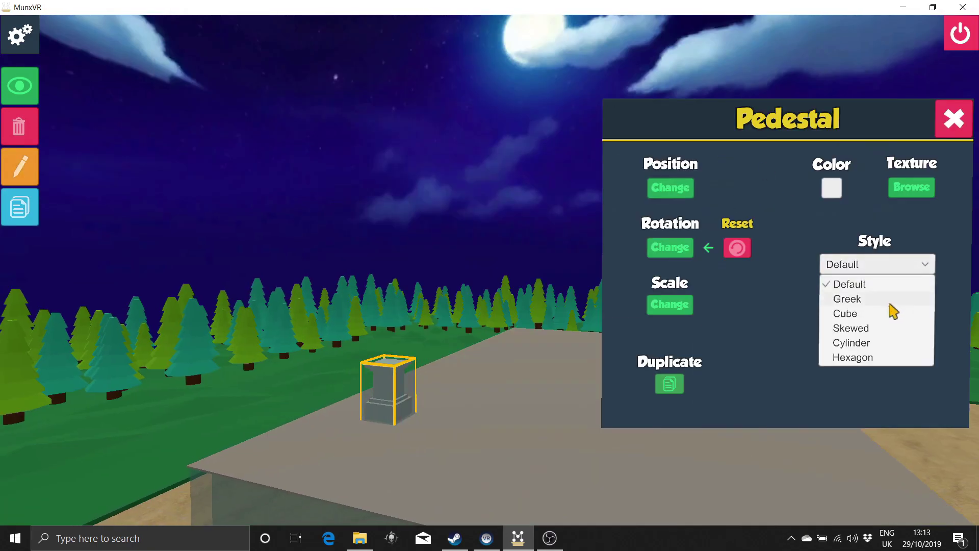
left_click(848, 299)
left_click(902, 188)
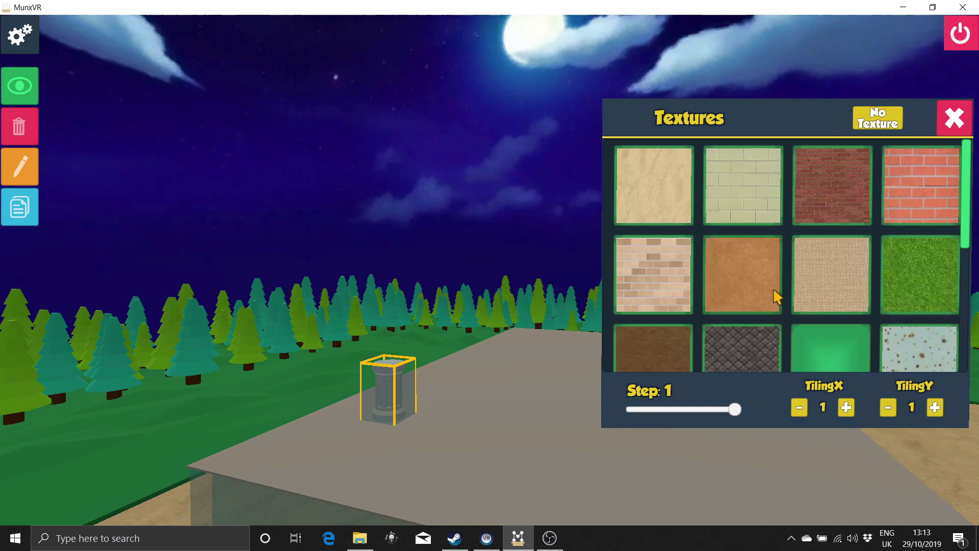
left_click(954, 118)
left_click(954, 119)
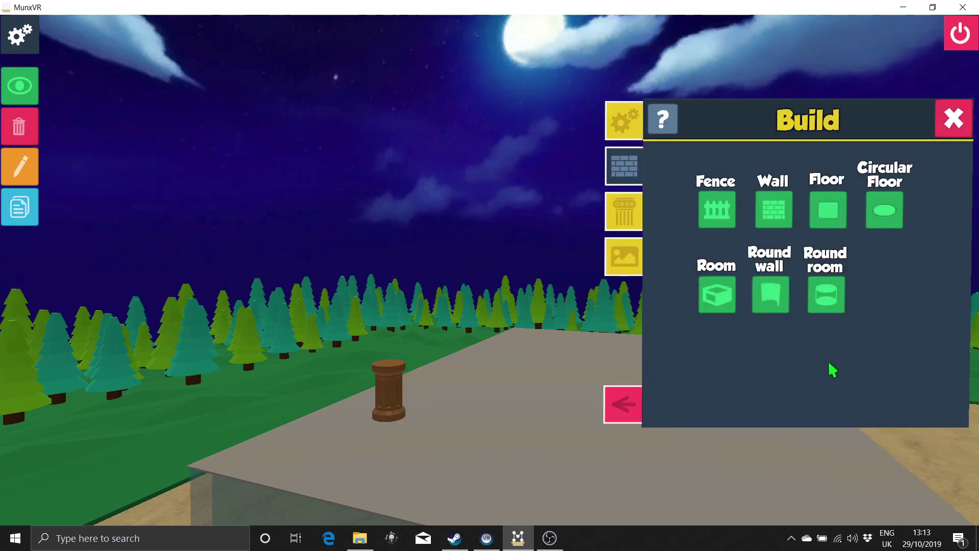